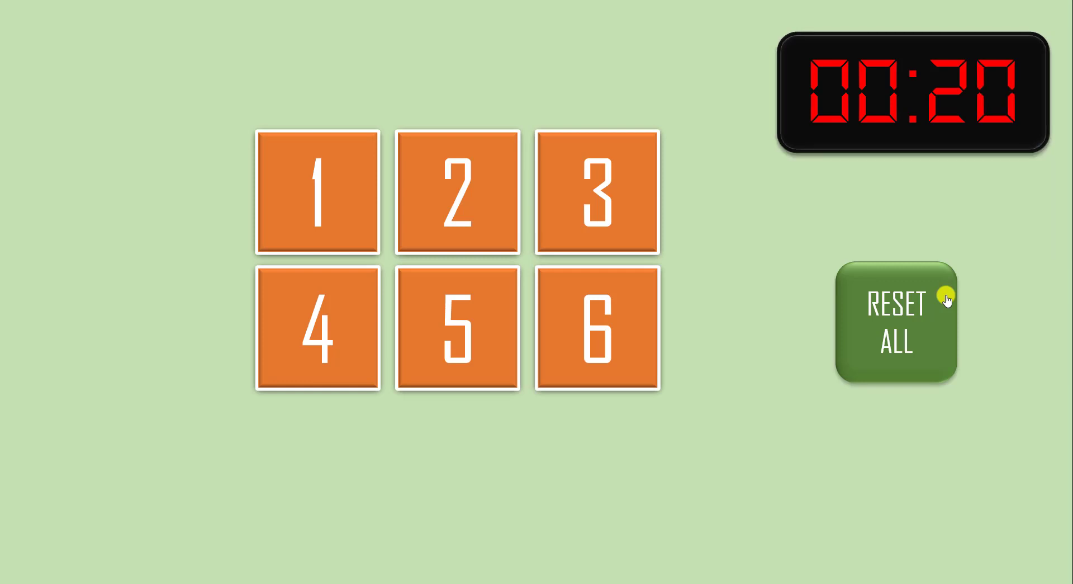
Step: Test the memory game in the slide show by flipping tiles 1, 2, 4, 5 and 6 and turning tile 2 back, and end the show
left_click(347, 199)
left_click(478, 215)
left_click(434, 341)
left_click(357, 327)
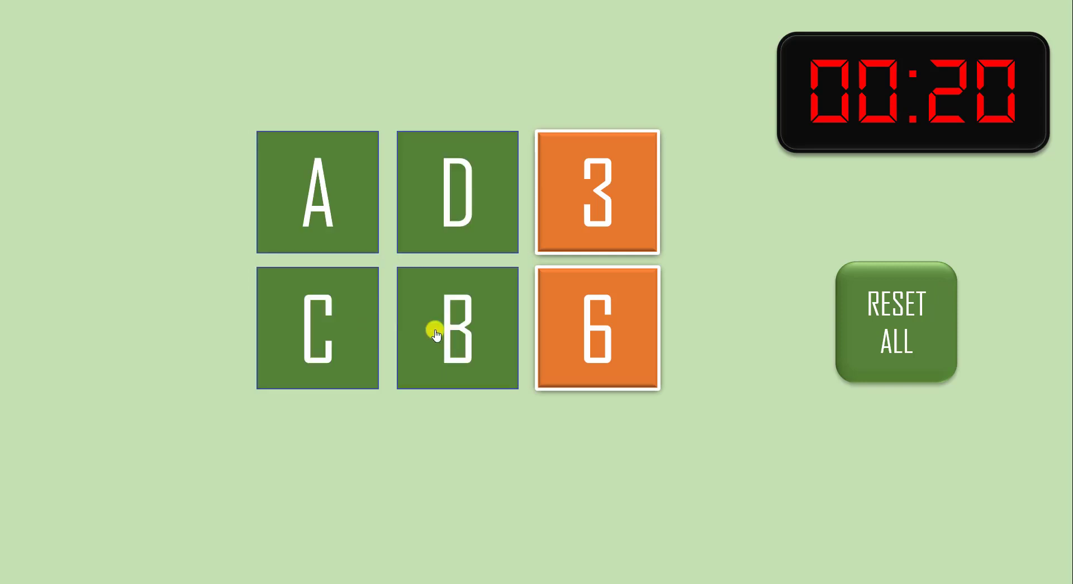
left_click(545, 332)
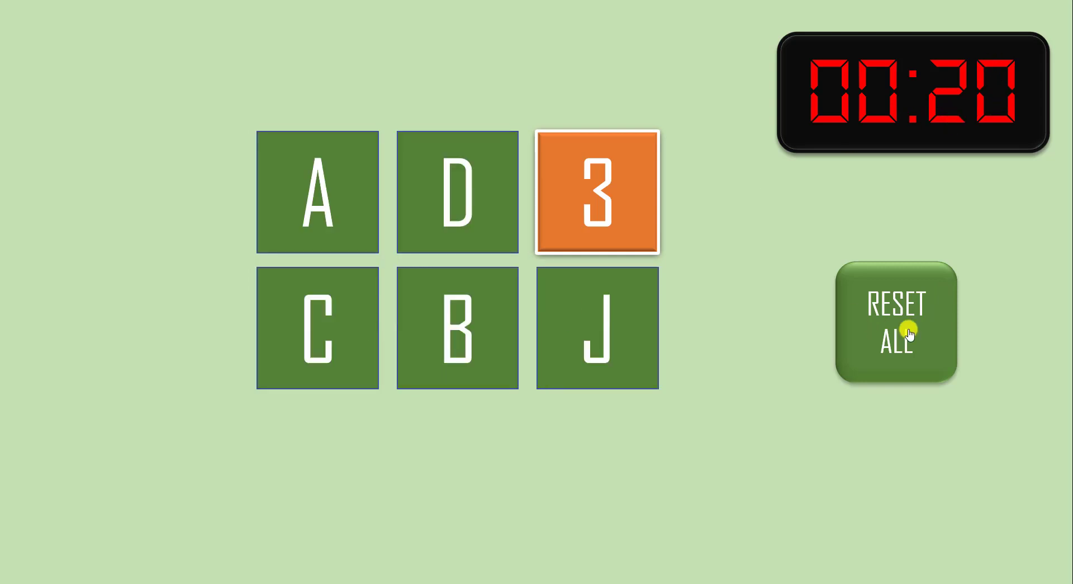
left_click(479, 218)
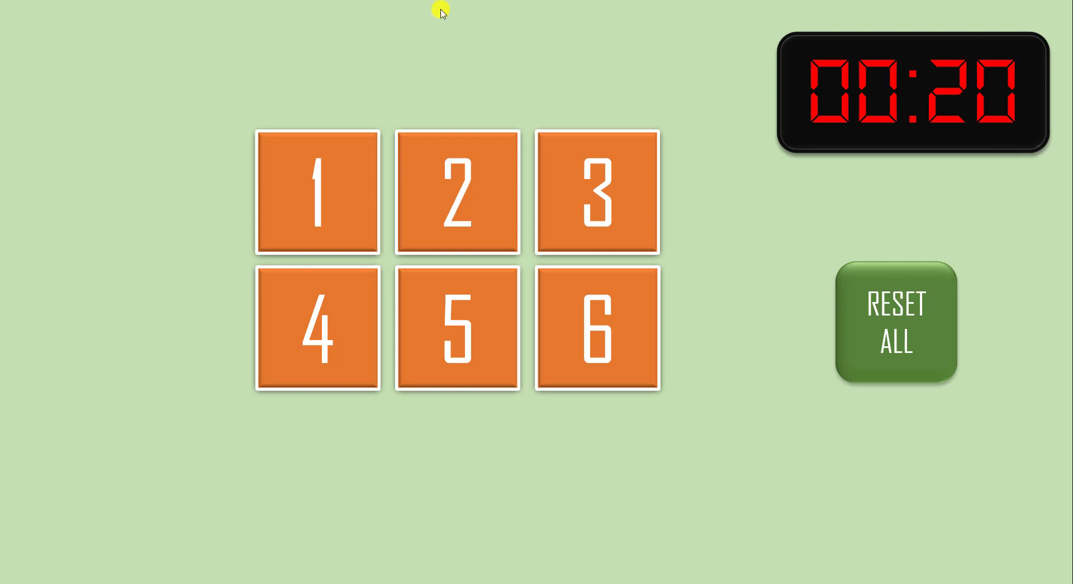
key("Escape")
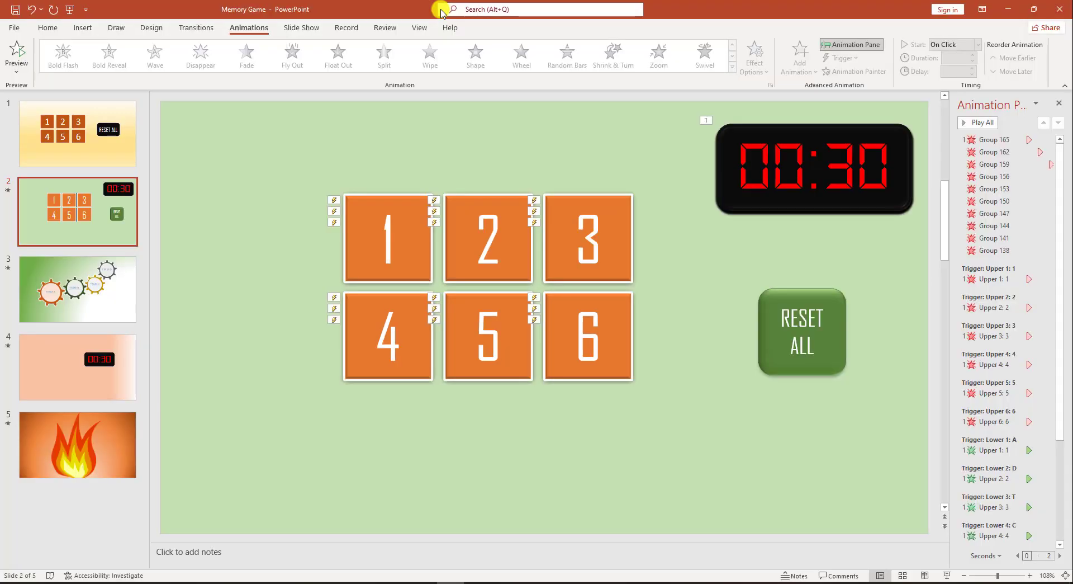
Step: Add a new slide with the Blank layout after slide 2
scroll(140, 84, "up", 4)
left_click(48, 27)
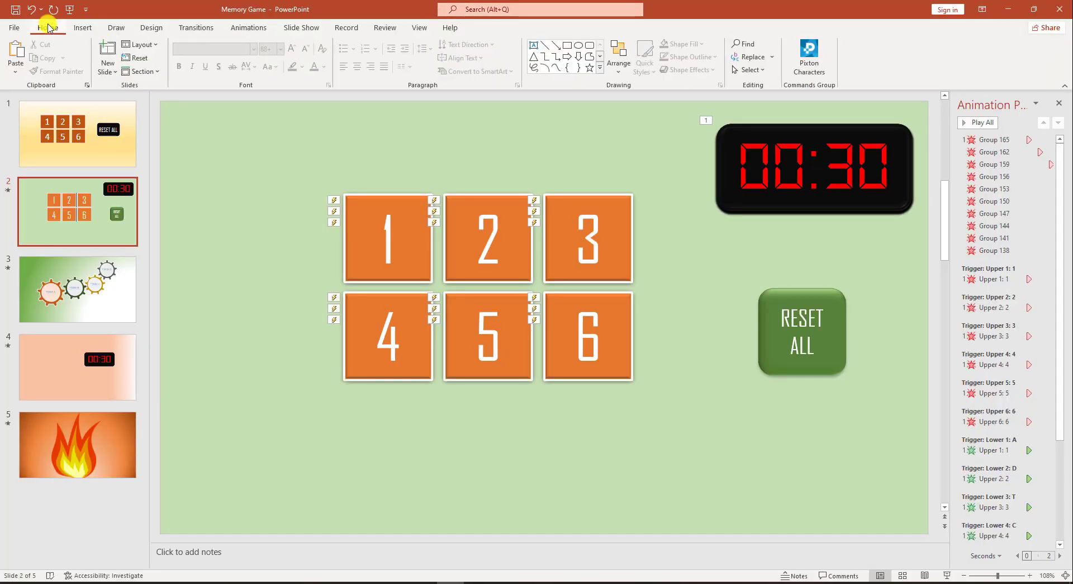
left_click(113, 72)
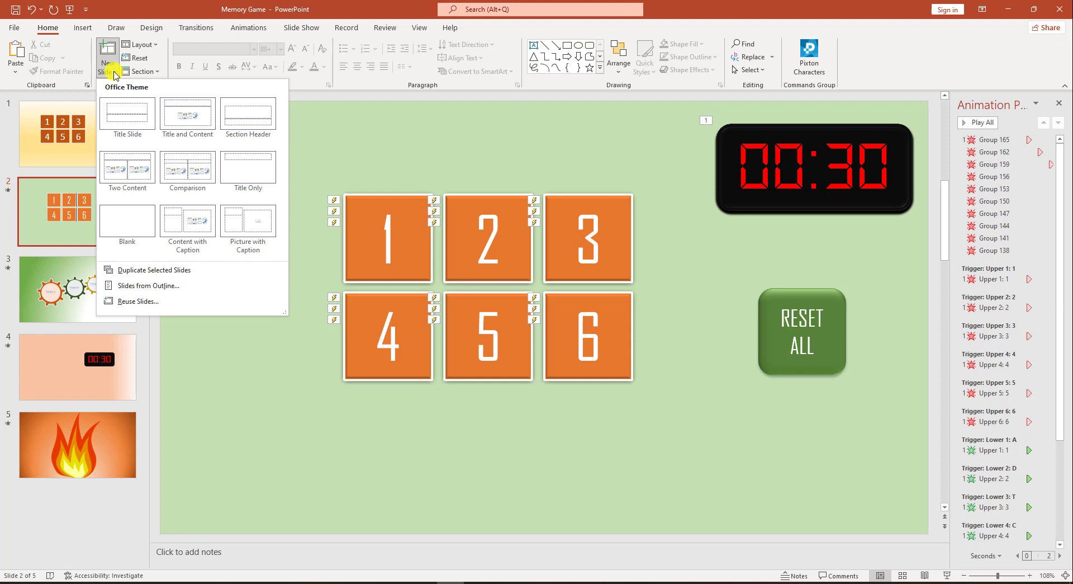
left_click(124, 219)
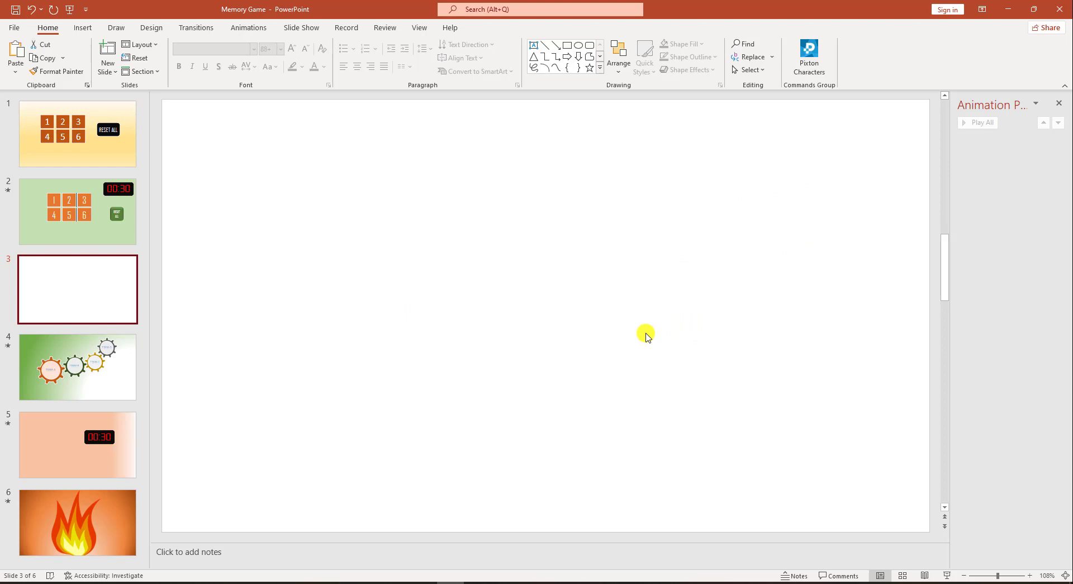
left_click(66, 447)
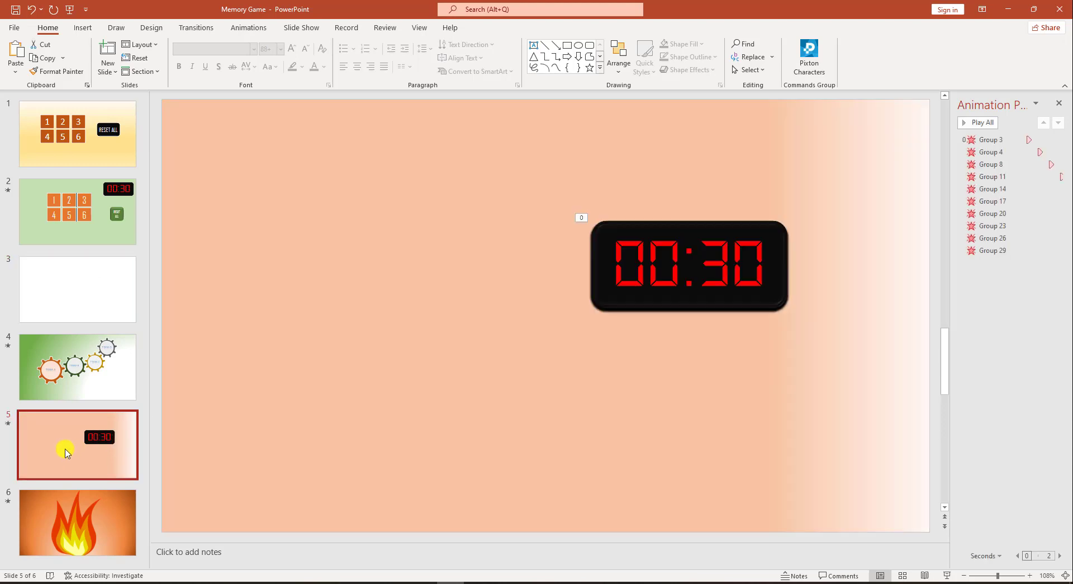
left_click(90, 295)
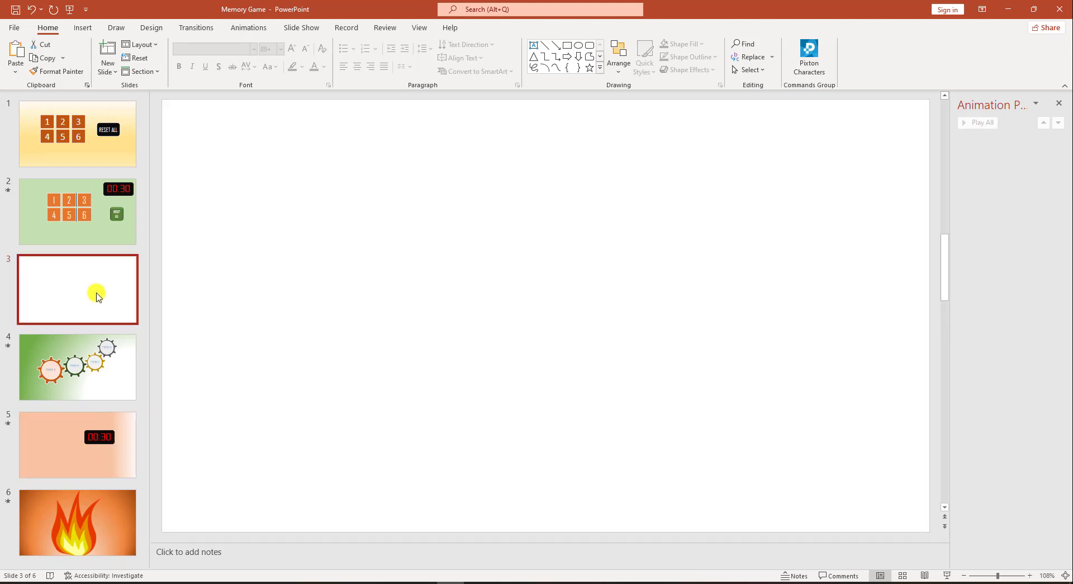
left_click(104, 346)
left_click(101, 294)
left_click(560, 341)
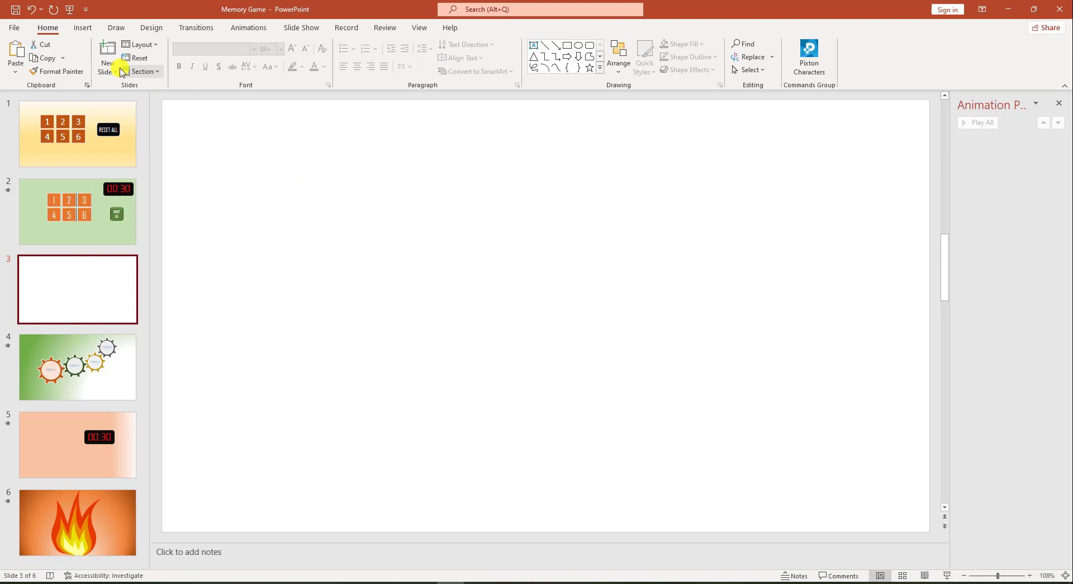
Step: Draw a rounded rectangle about 1.24" high and 2.58" wide in the upper middle of the blank slide
left_click(82, 28)
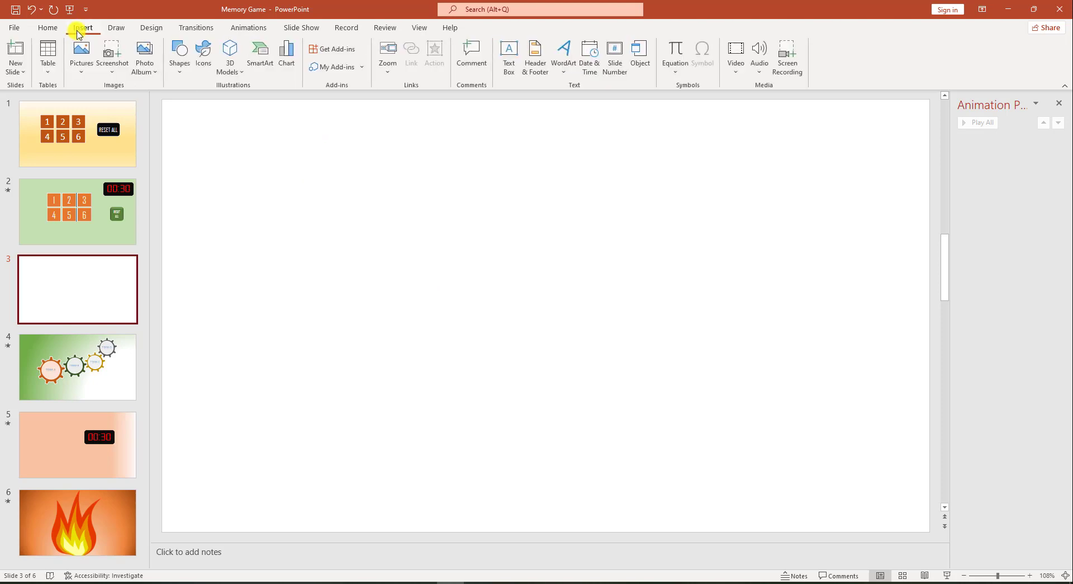
left_click(179, 63)
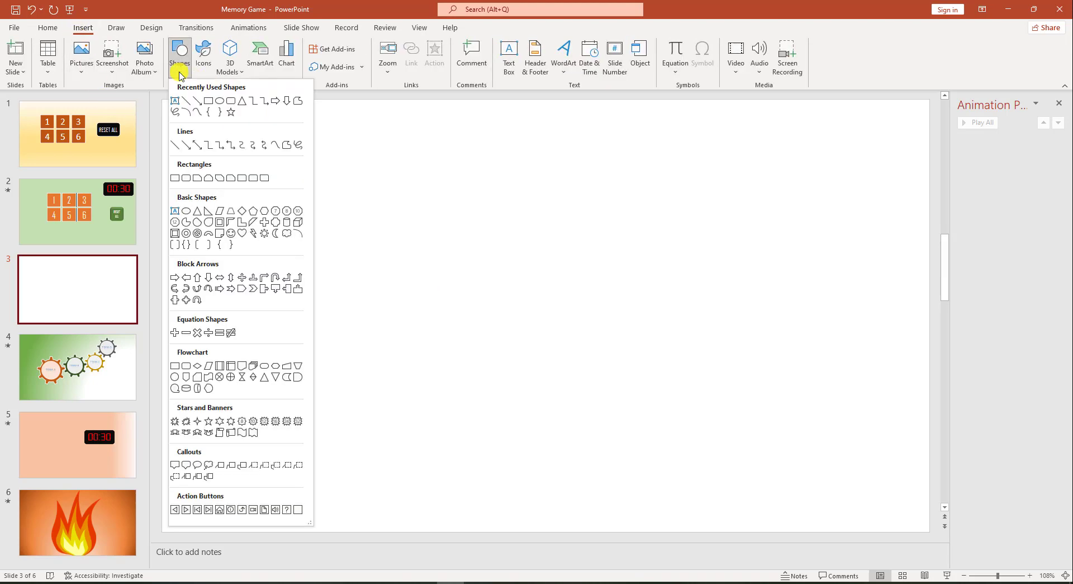
left_click(229, 104)
left_click_drag(511, 208, 660, 279)
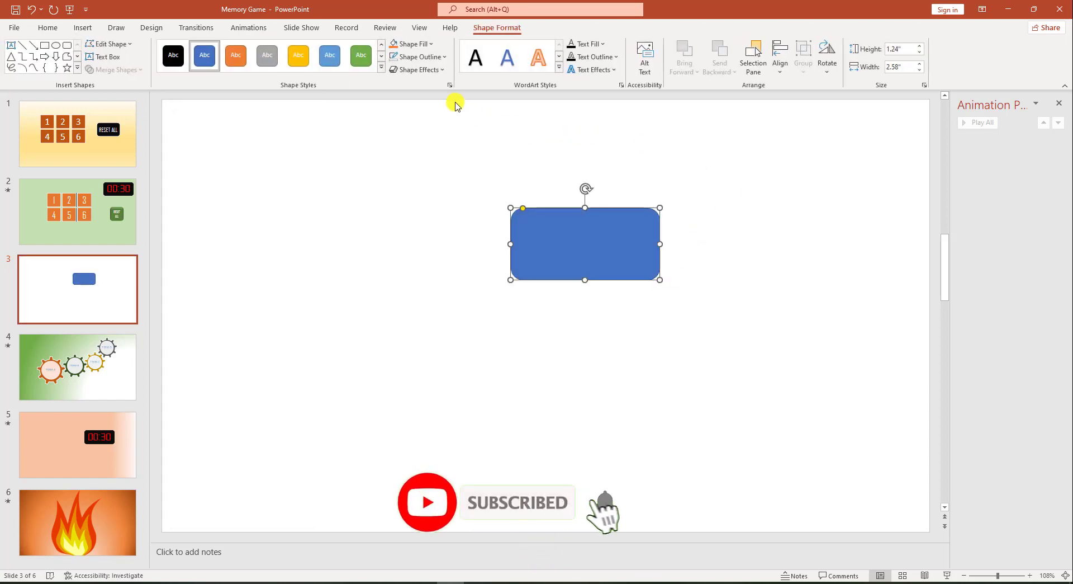
Step: Fill the rounded rectangle with the darkest near-black theme shade and remove its outline
left_click(426, 44)
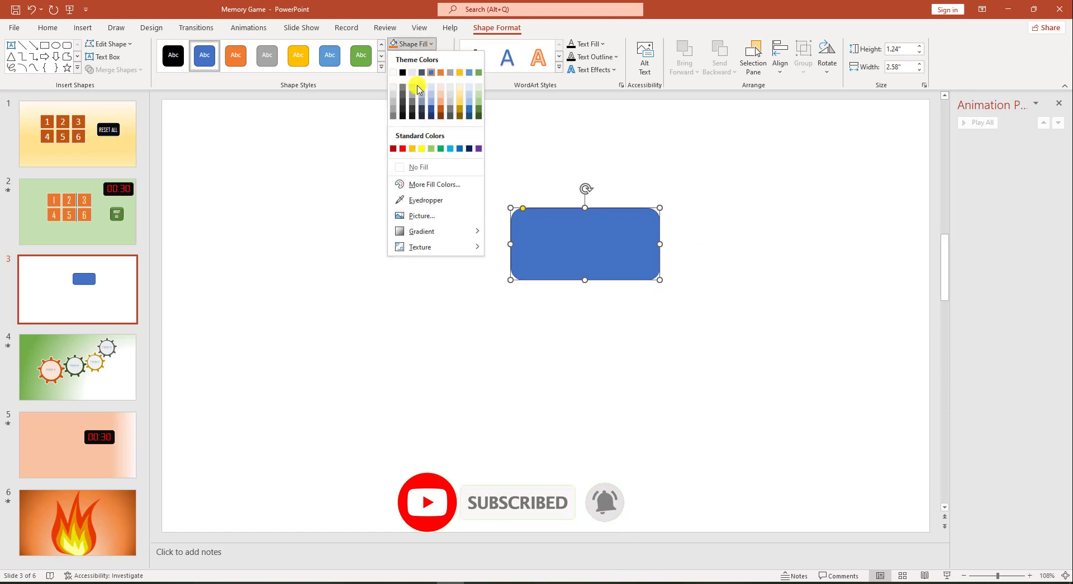
left_click(402, 119)
left_click(441, 59)
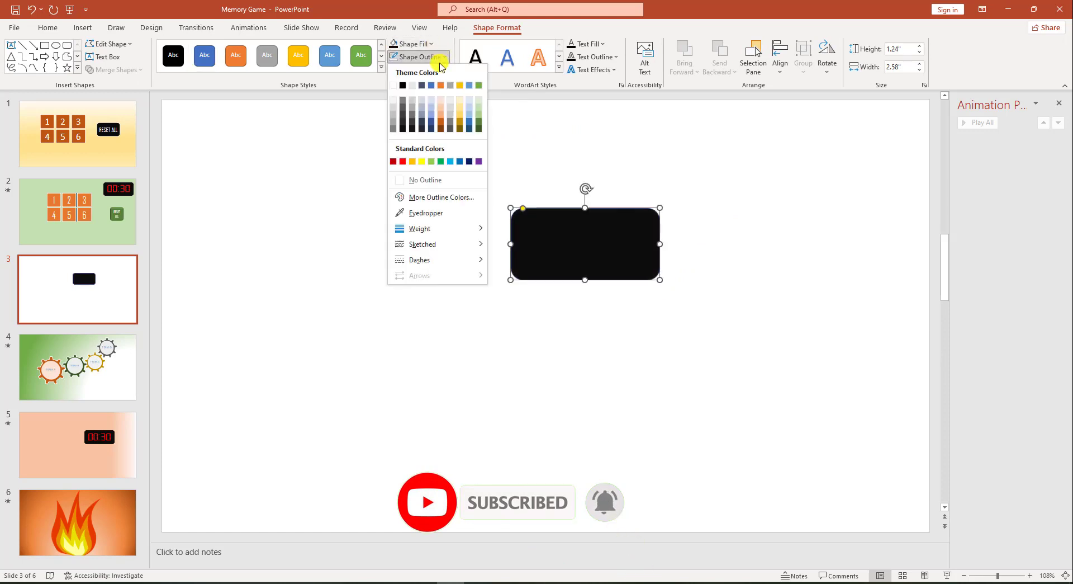
left_click(426, 179)
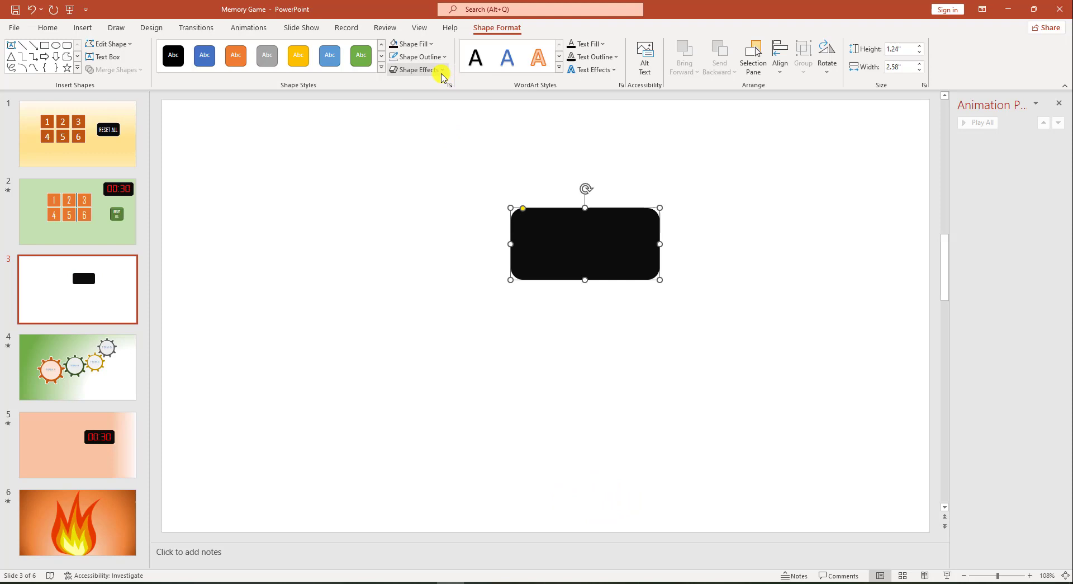
Step: Give the black rectangle a 3-D preset effect with a rimmed edge and an outer shadow beneath it
left_click(441, 74)
mouse_move(436, 89)
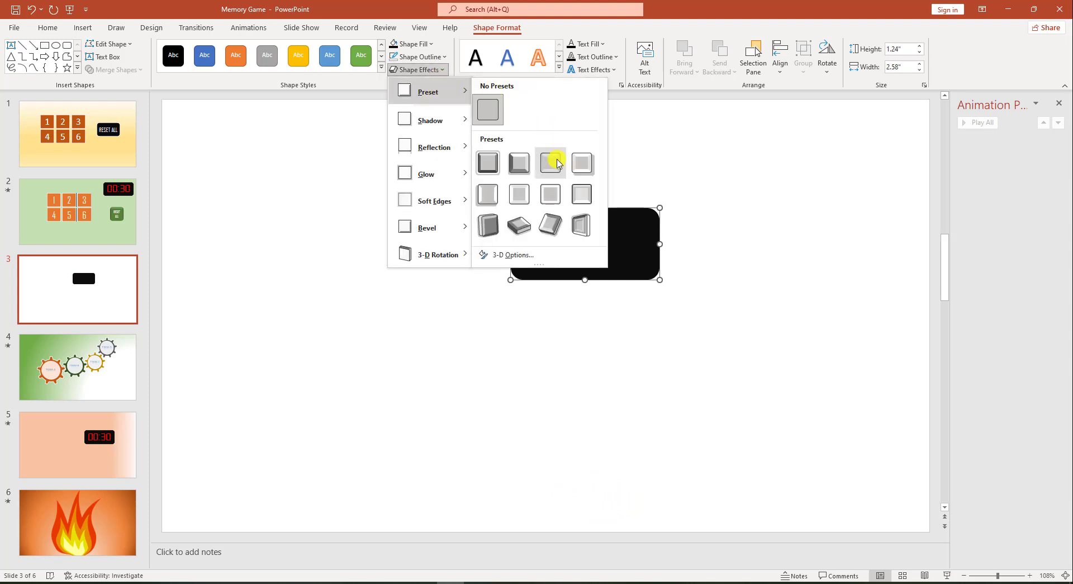
left_click(549, 196)
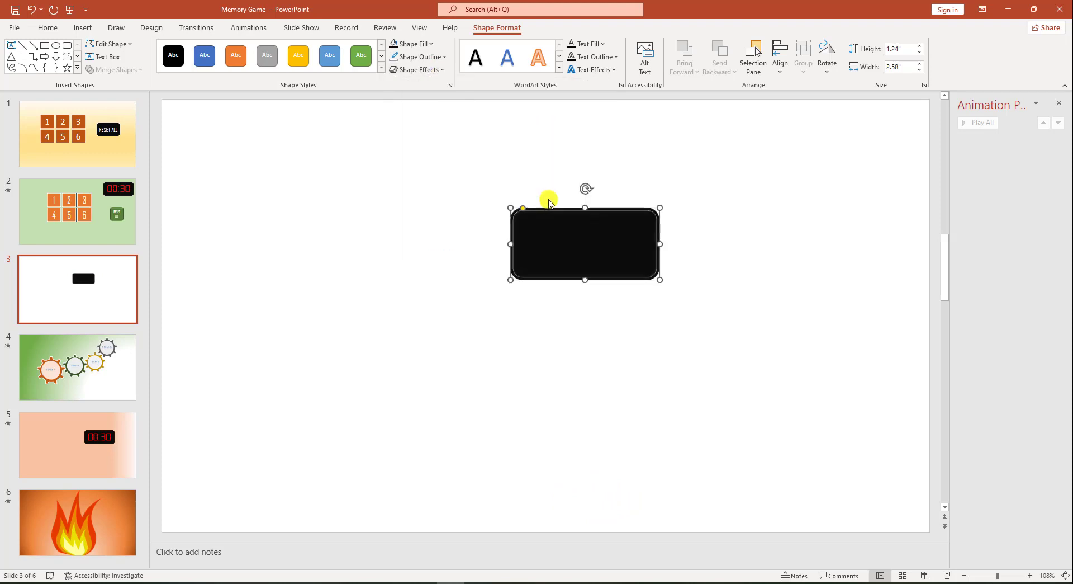
left_click(436, 70)
mouse_move(439, 121)
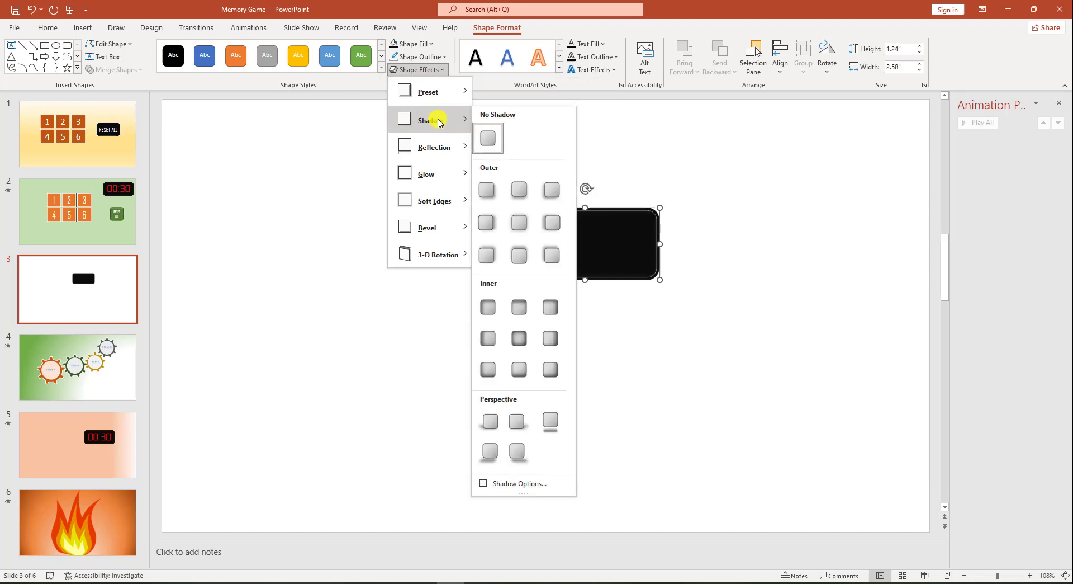
left_click(520, 190)
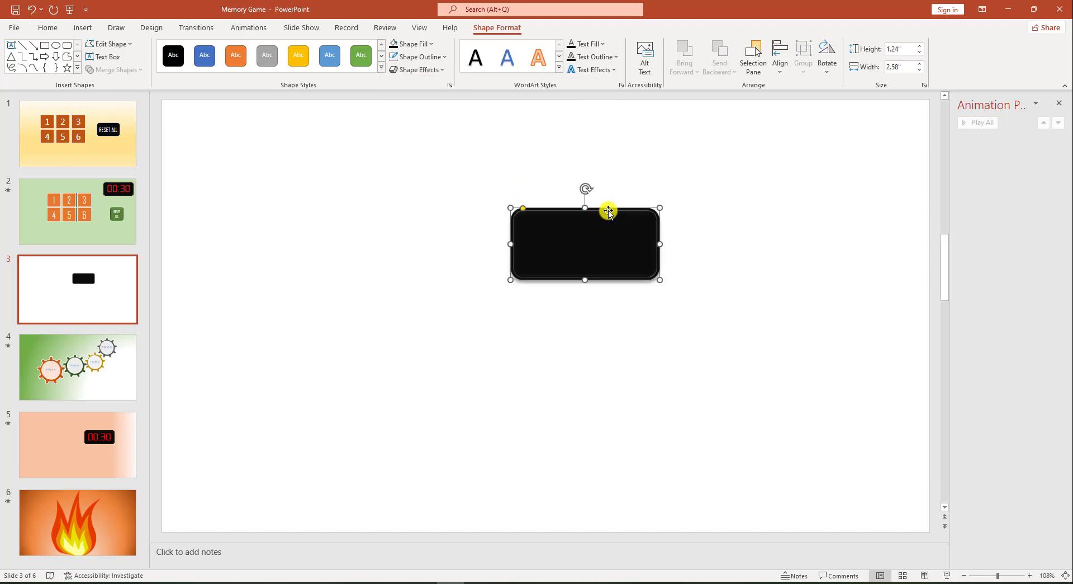
Step: Move the black rounded rectangle horizontally farther toward the right side of the slide
left_click_drag(608, 211, 673, 209)
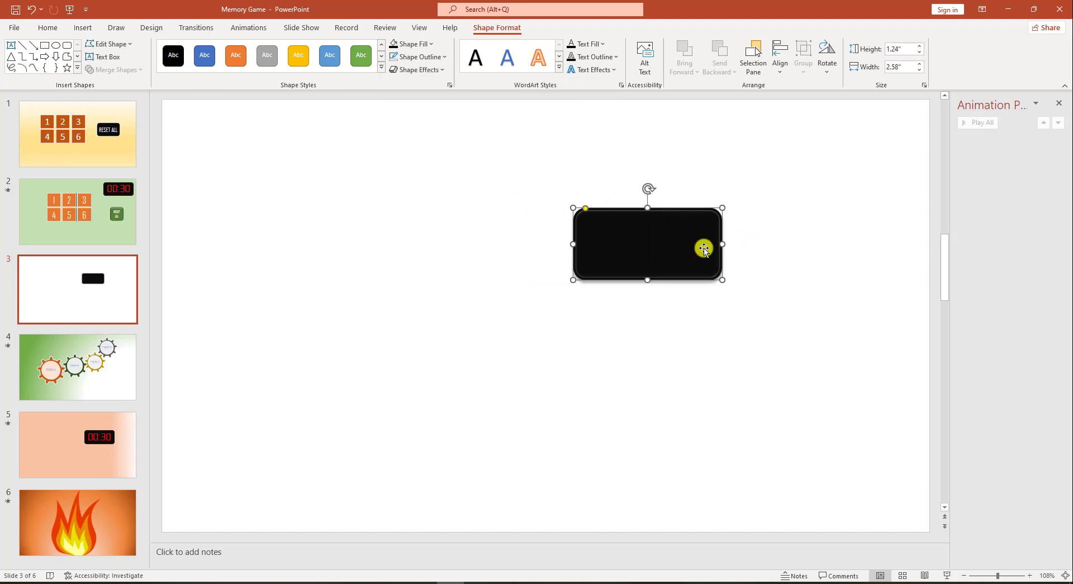
left_click(805, 227)
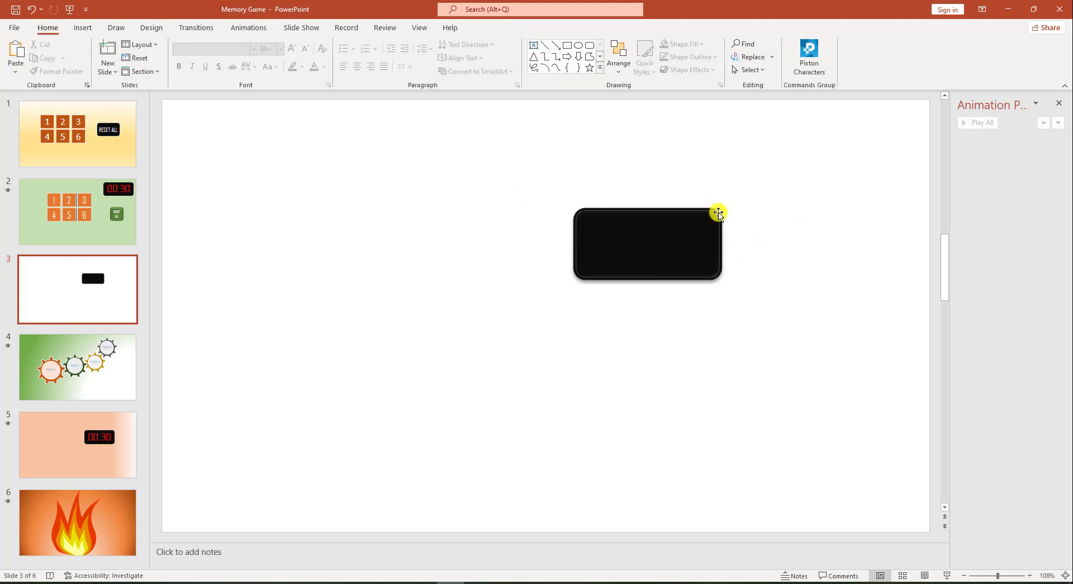
double_click(706, 213)
left_click(791, 210)
left_click(716, 209)
left_click(717, 210)
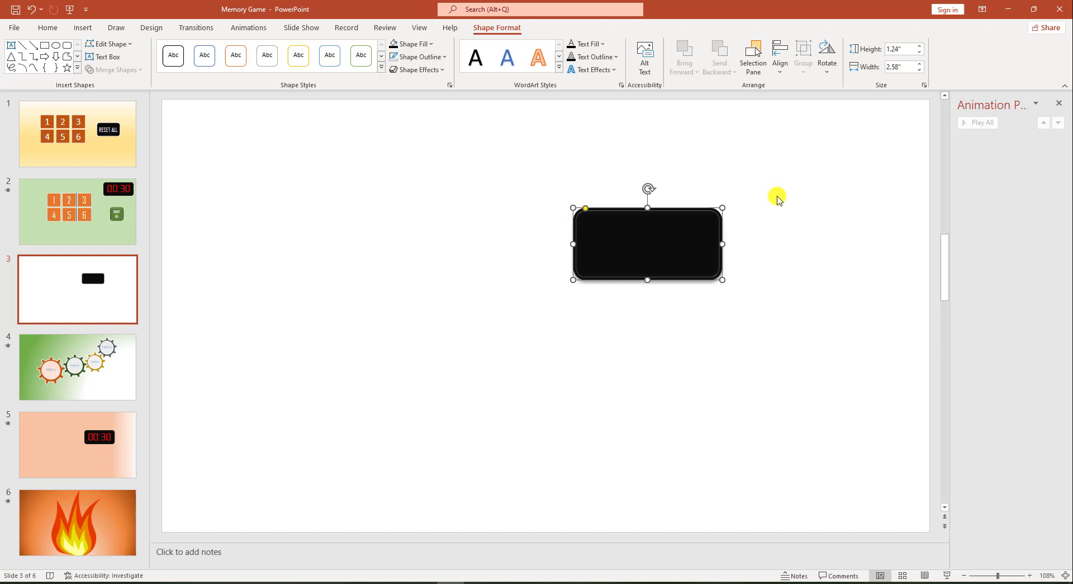
Step: Insert a text box inside the black rectangle and set its font colour to red
left_click(83, 28)
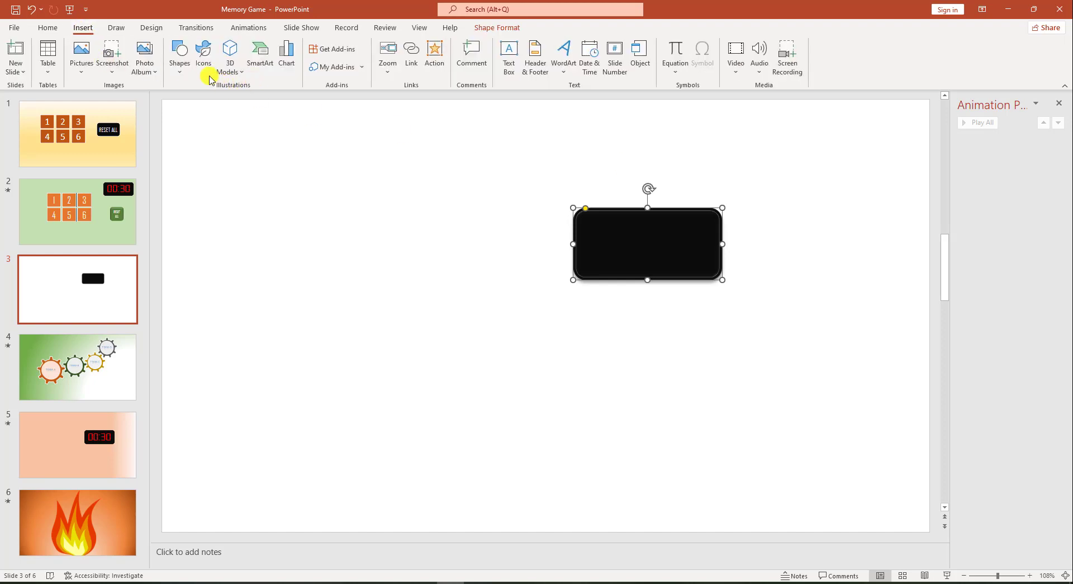
key("Escape")
left_click(180, 72)
left_click(175, 102)
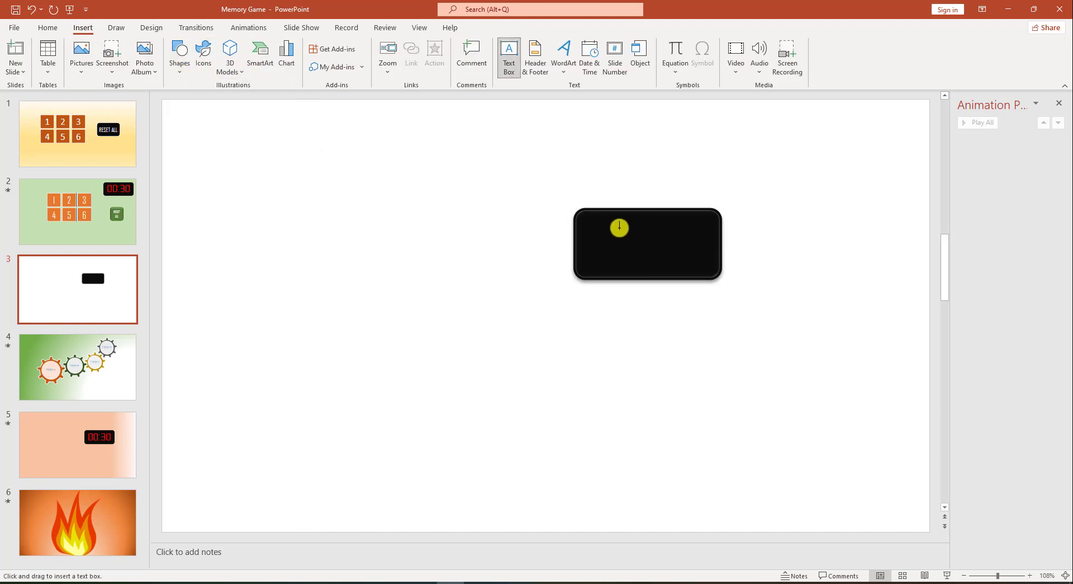
left_click_drag(587, 220, 695, 269)
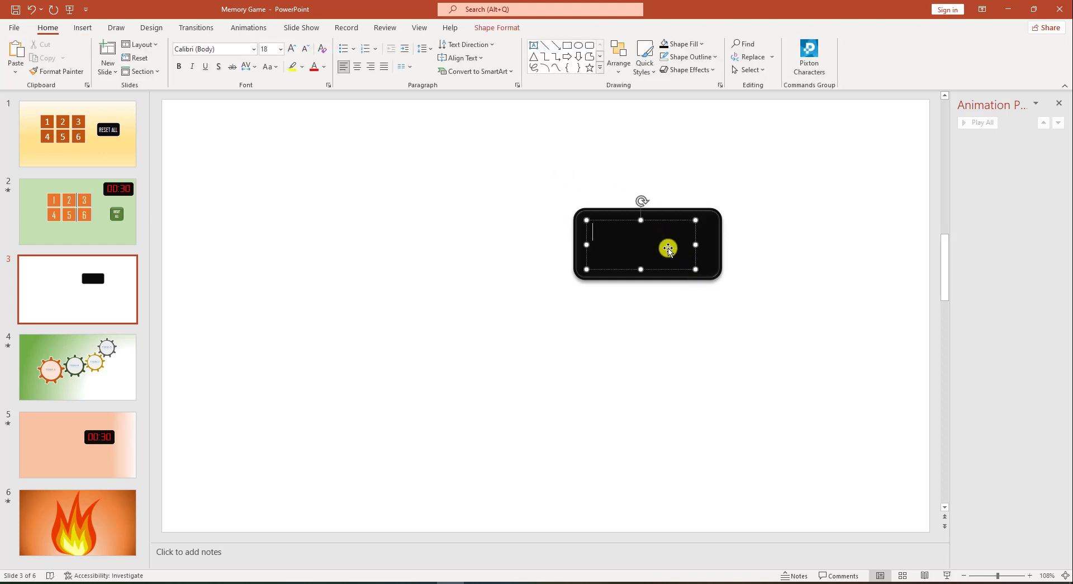
left_click(325, 73)
left_click(318, 170)
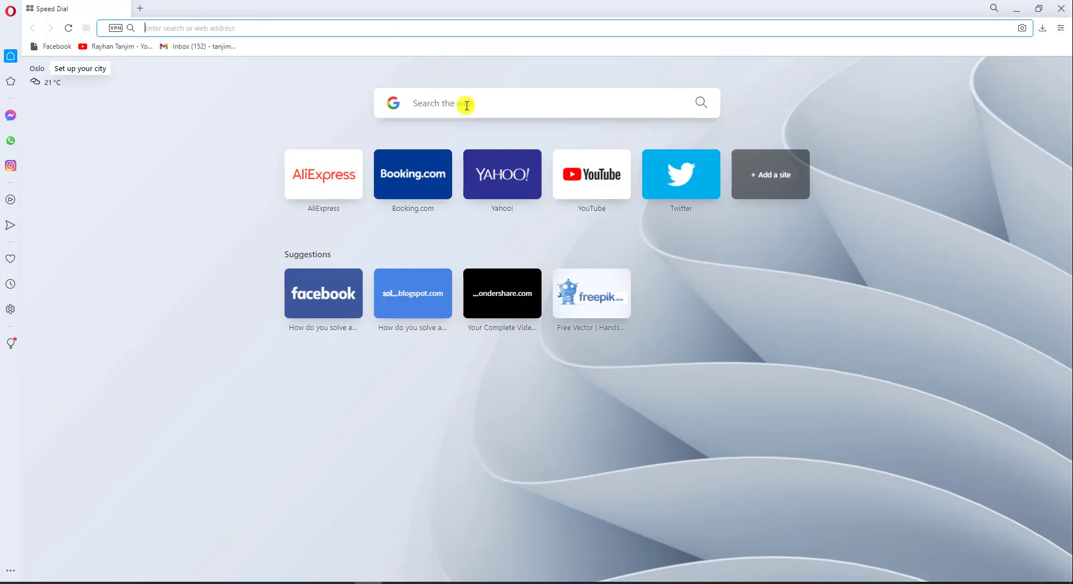
Step: In the Opera browser, search for "digital clock font" and download the DS-Digital font from dafont.com
left_click(466, 106)
type("digital clock font")
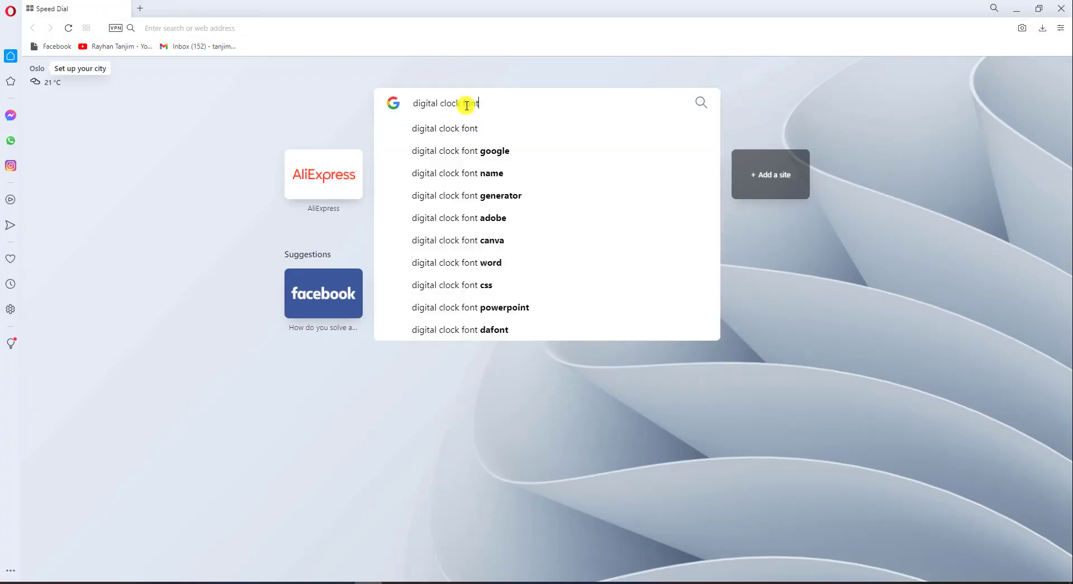
left_click(704, 103)
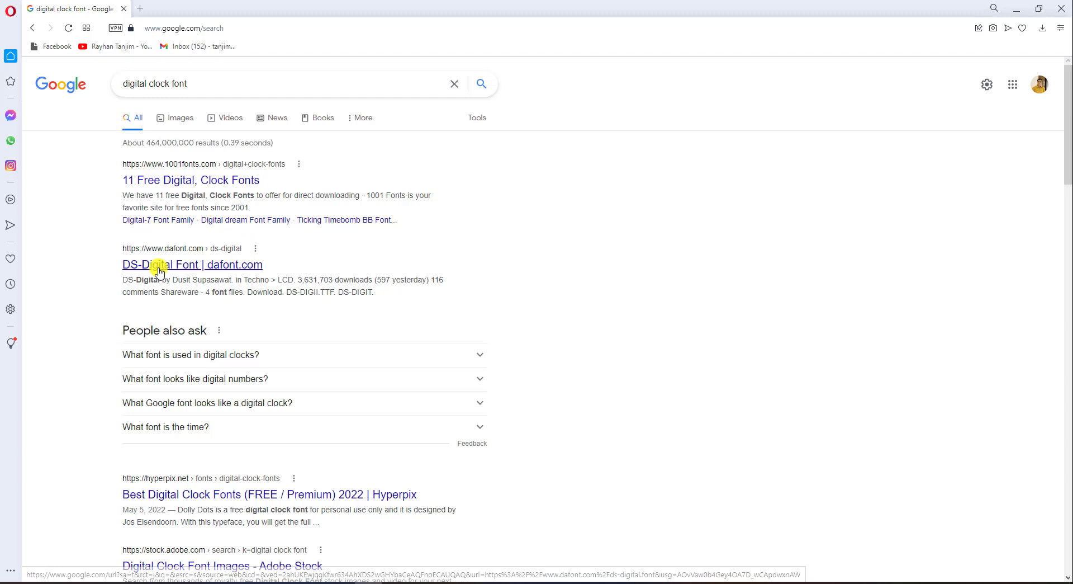
left_click(140, 266)
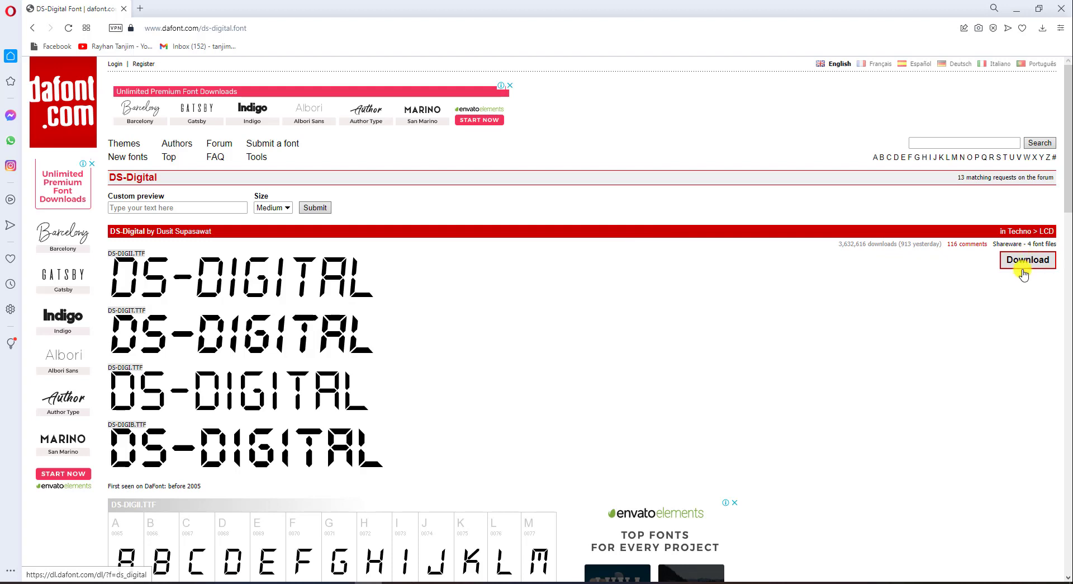
left_click(1030, 261)
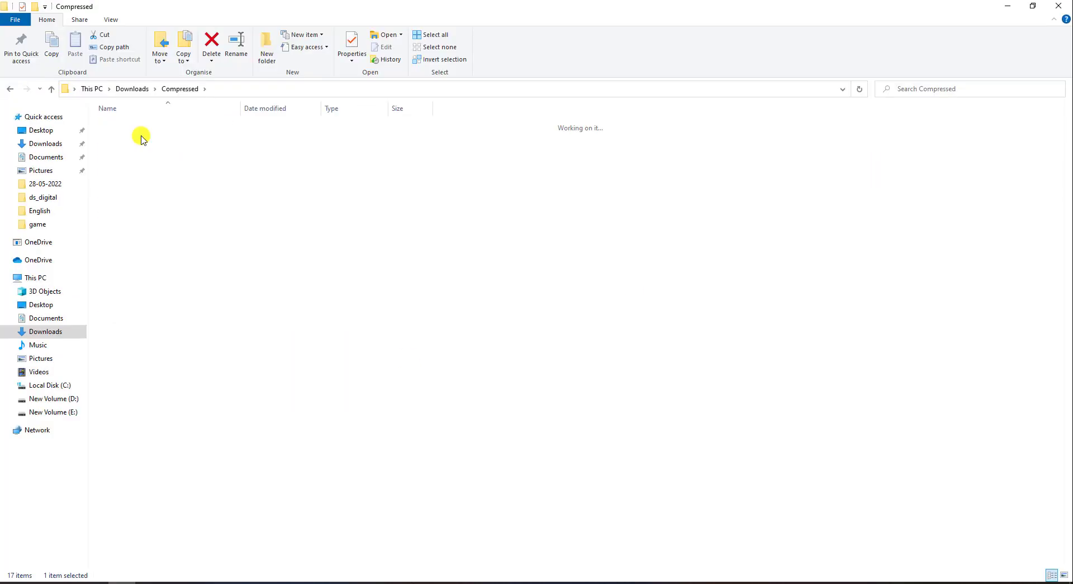
Step: Open the ds_digital folder, check the DIGITAL text file, and install the DS-Digital font from the DS-DIGI file
double_click(139, 137)
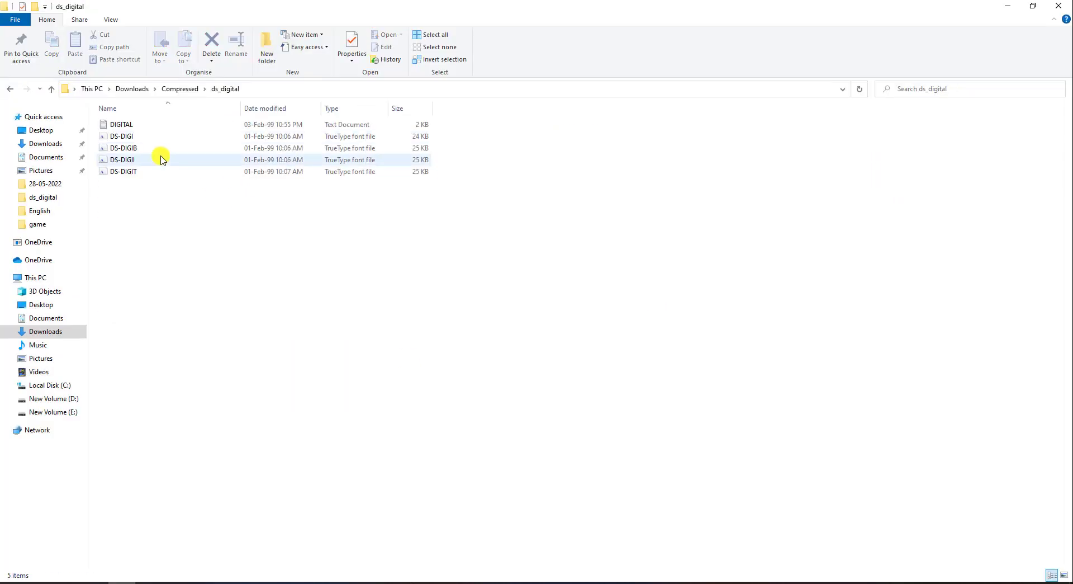
double_click(133, 125)
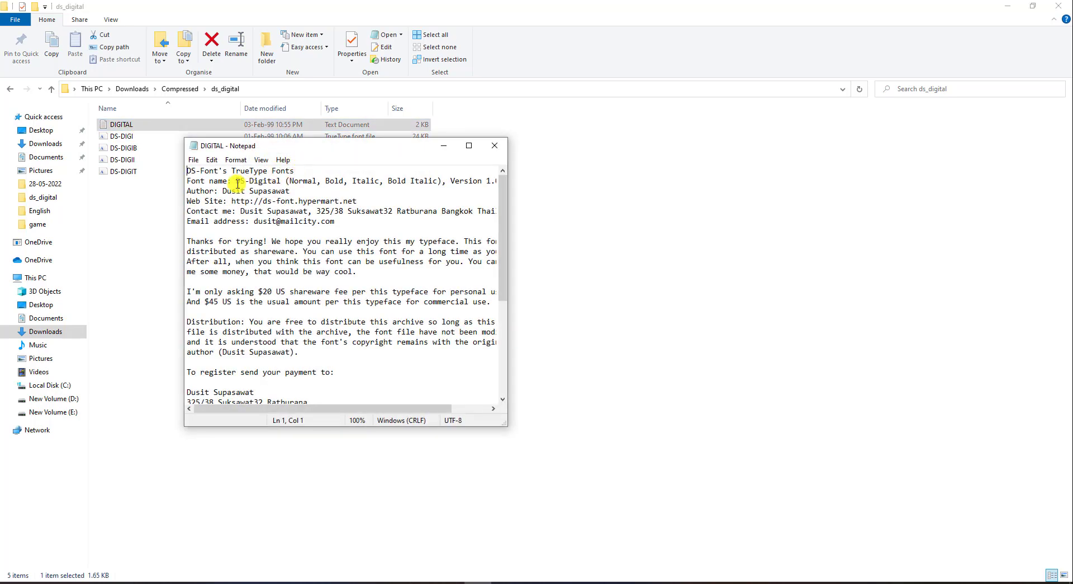
left_click(495, 145)
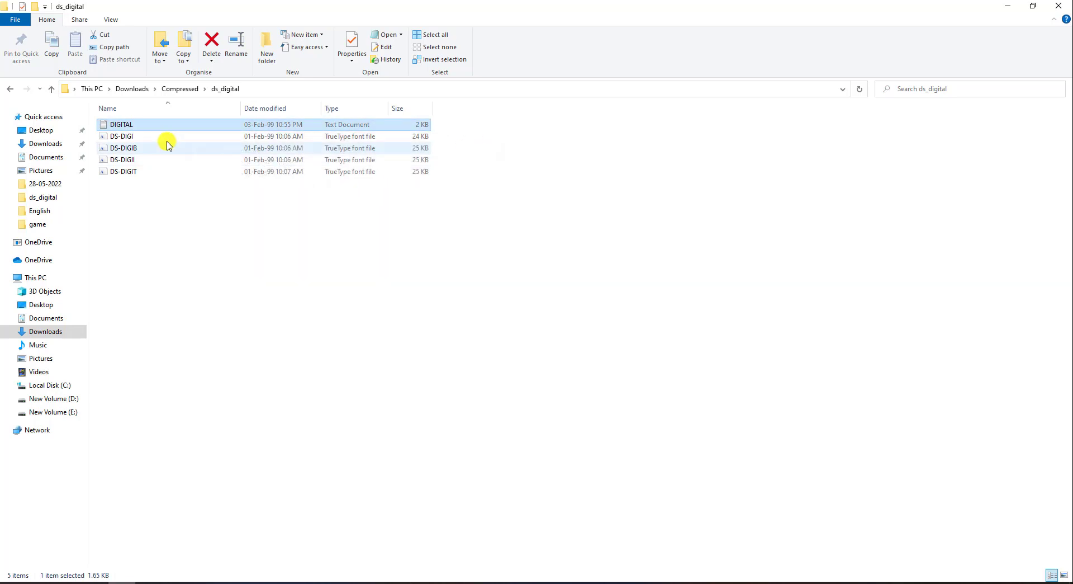
double_click(124, 136)
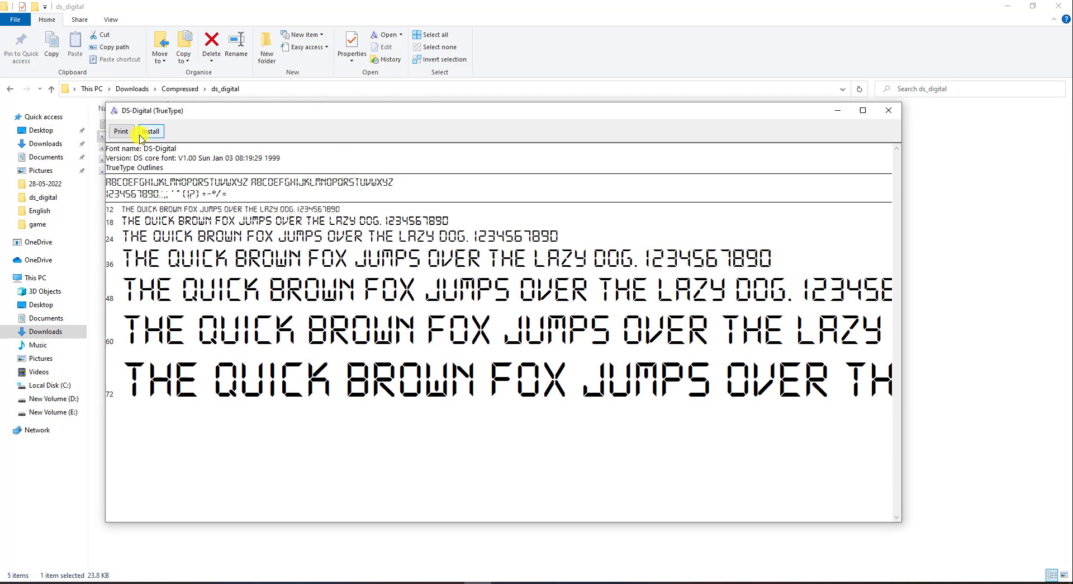
left_click(151, 133)
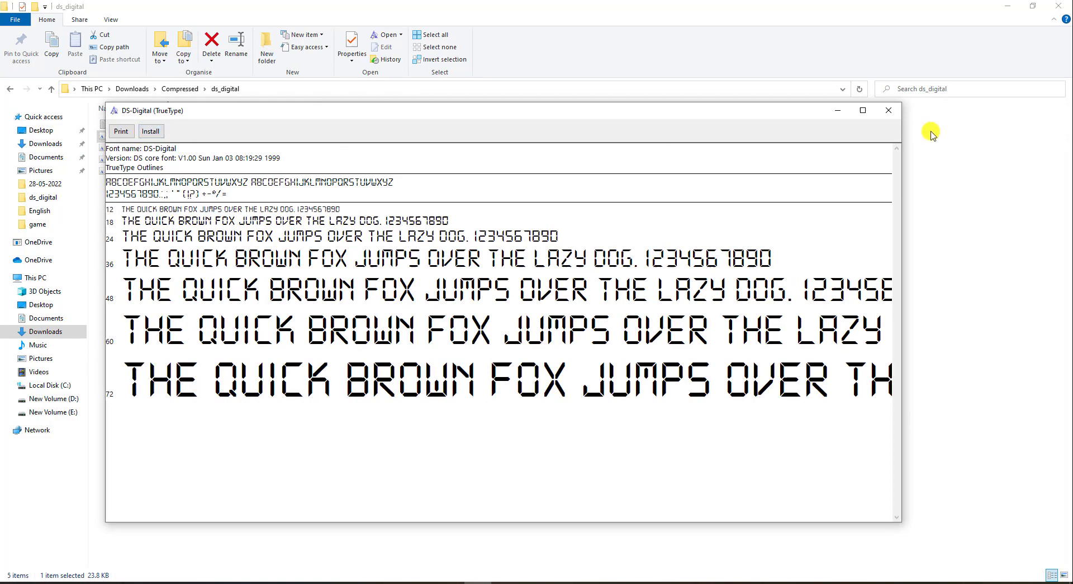
Step: In PowerPoint, enter 00:05 in the text box on the black rectangle and set its font to DS-Digital
left_click(621, 234)
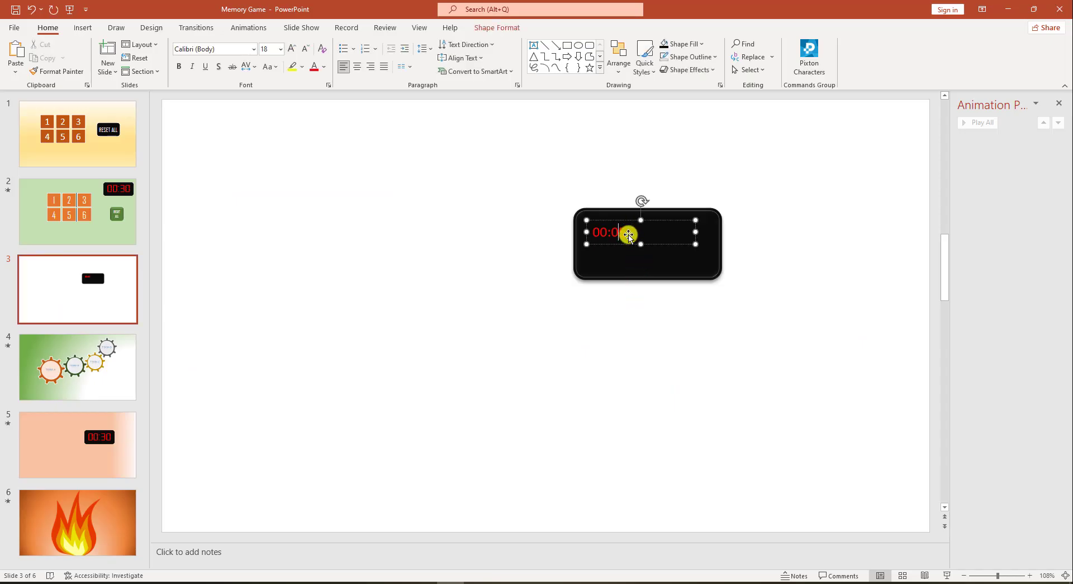
key("ctrl+a")
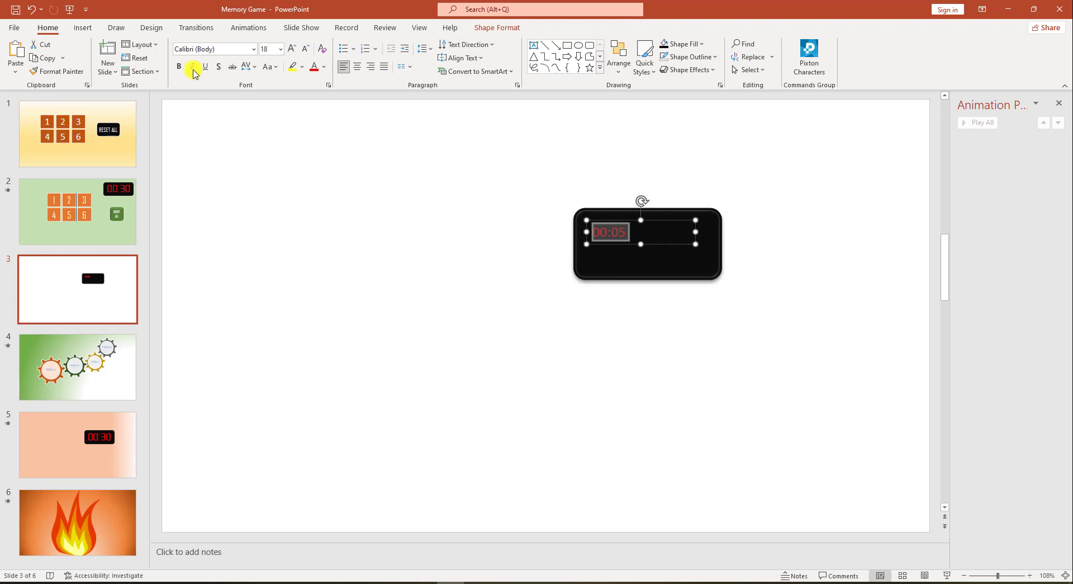
left_click(227, 50)
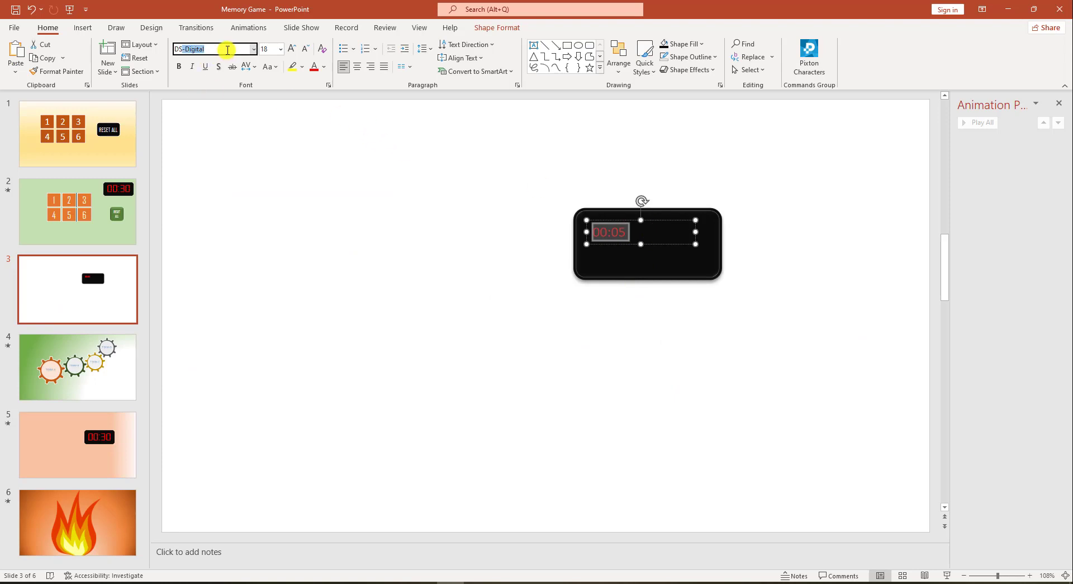
key("Return")
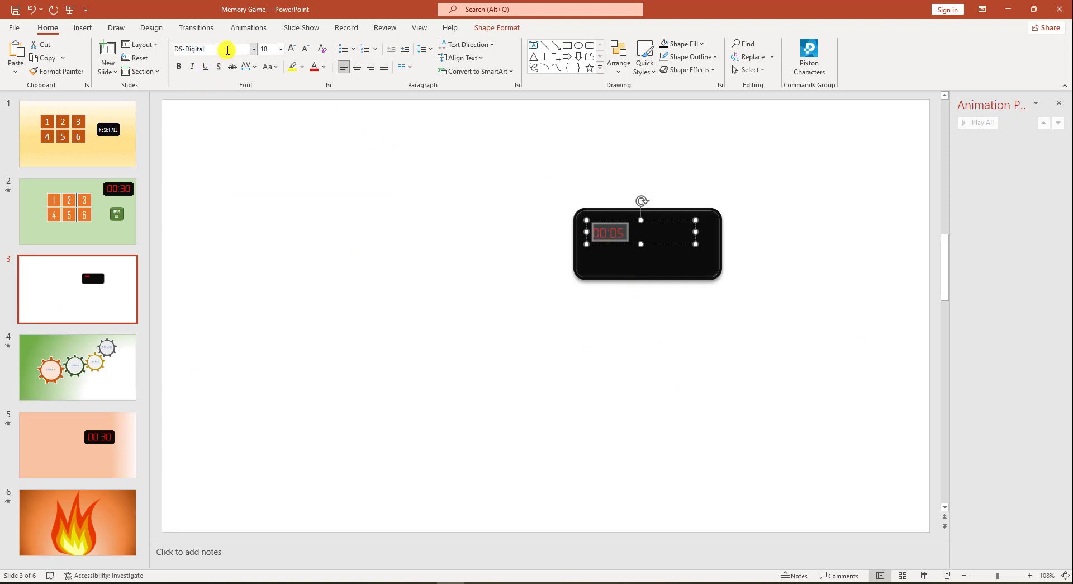
Step: Enlarge the 00:05 text to 60 pt and move its text box up to centre it in the black rectangle
left_click(293, 49)
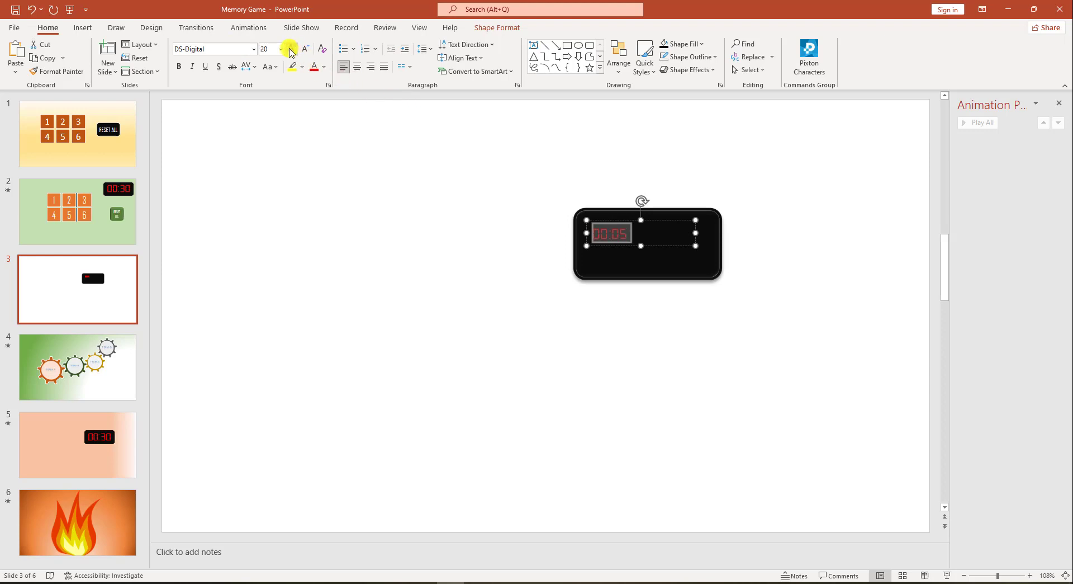
left_click(293, 49)
left_click(293, 50)
left_click(293, 49)
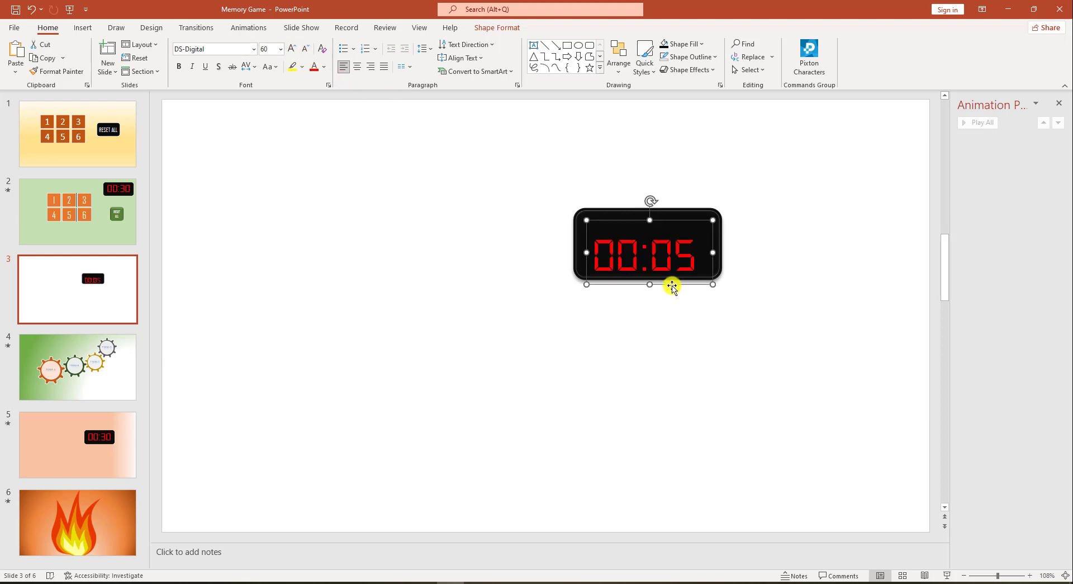
left_click_drag(672, 287, 675, 273)
left_click(771, 257)
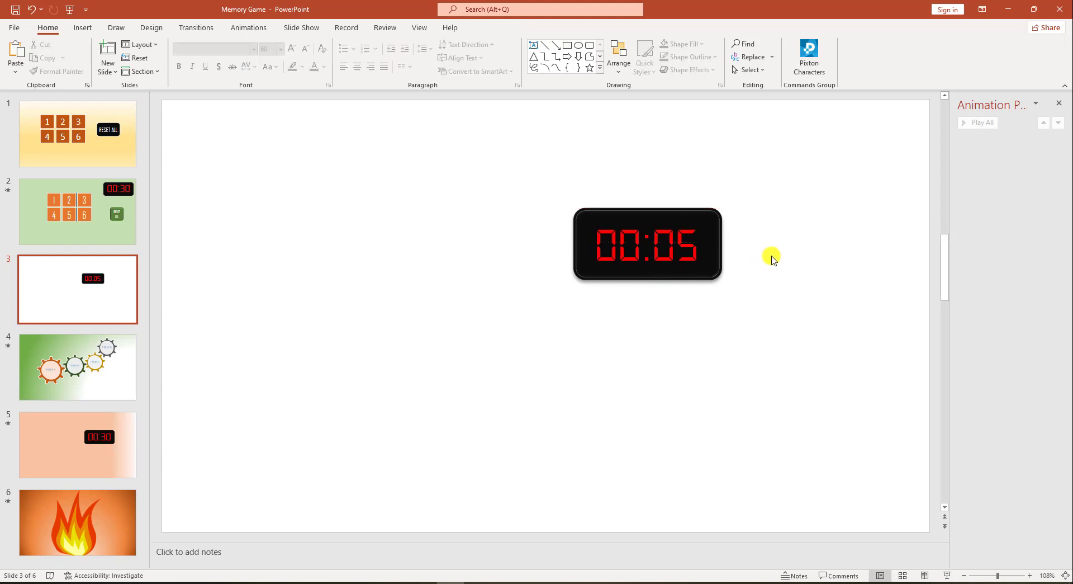
Step: Group the 00:05 text box with the black rounded rectangle
left_click(700, 269)
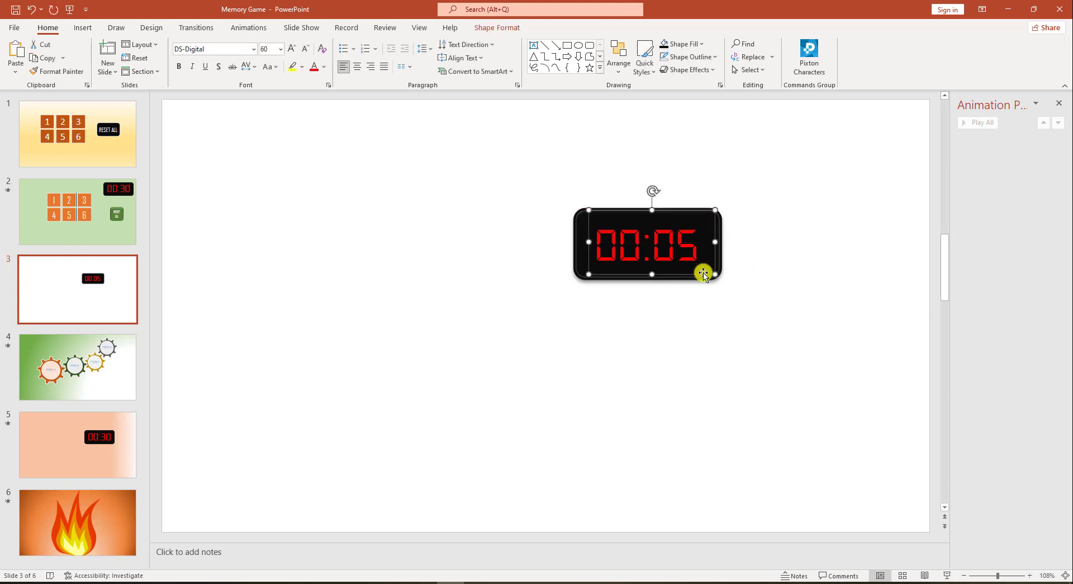
left_click(576, 259, "shift")
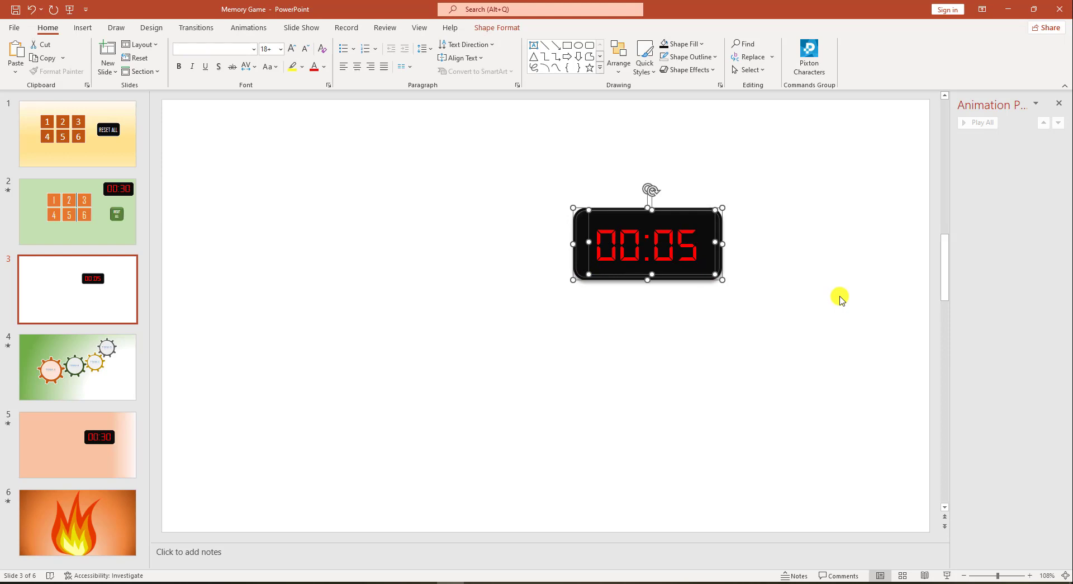
key("ctrl+g")
Step: Give the black rounded rectangle inside the timer group a yellow outline
double_click(635, 247)
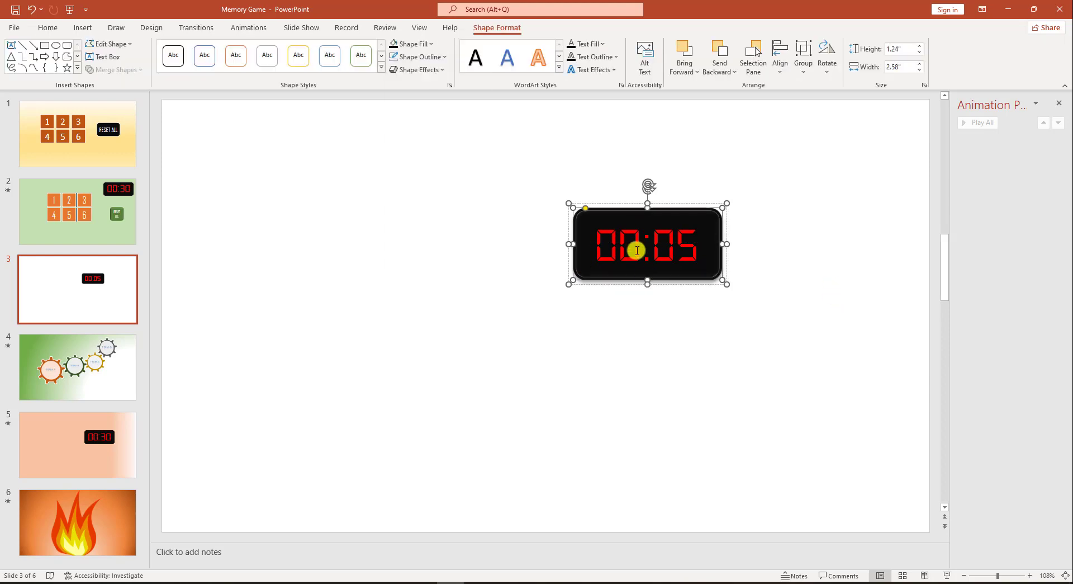
left_click(440, 57)
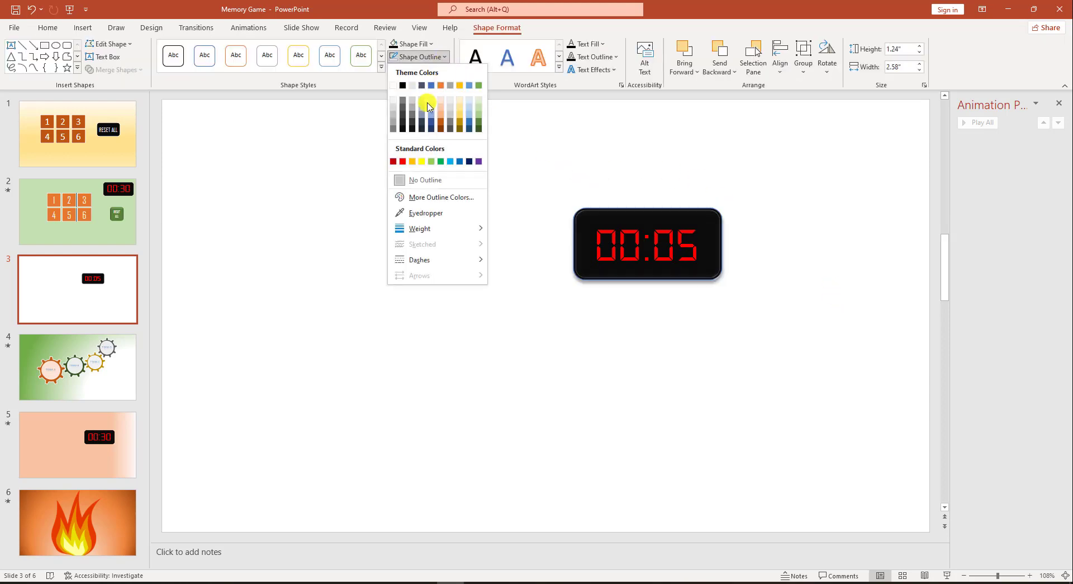
left_click(423, 162)
left_click(822, 246)
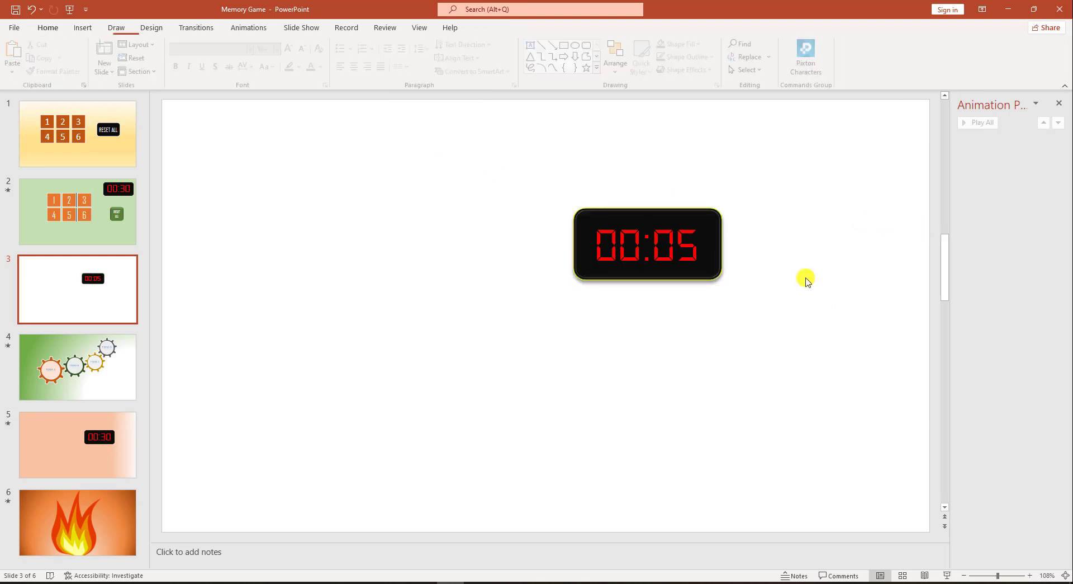
Step: Add a Disappear exit animation to the 00:05 timer group and set its duration to 01.00
left_click(708, 278)
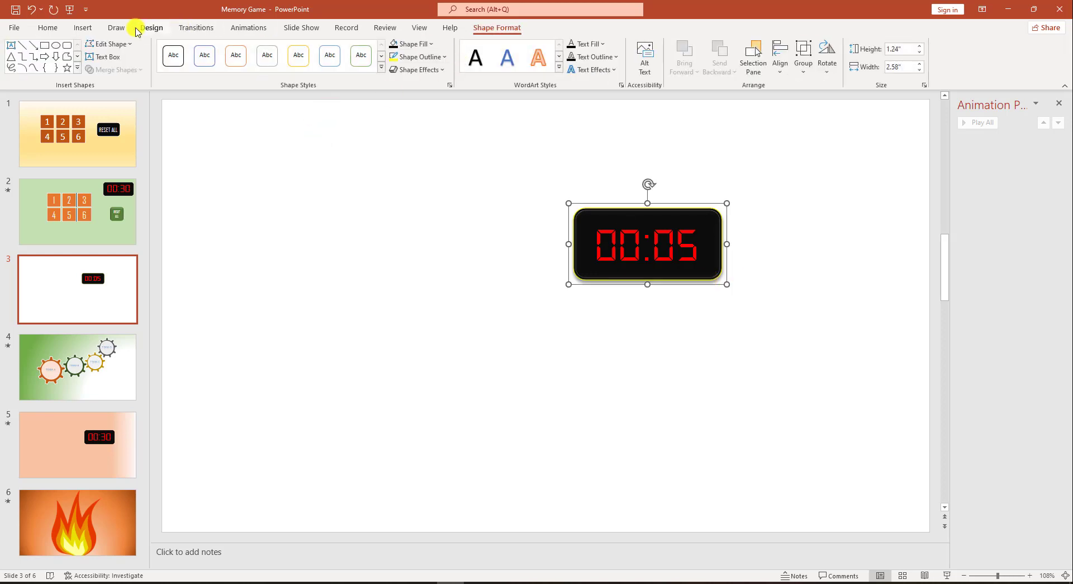
left_click(241, 28)
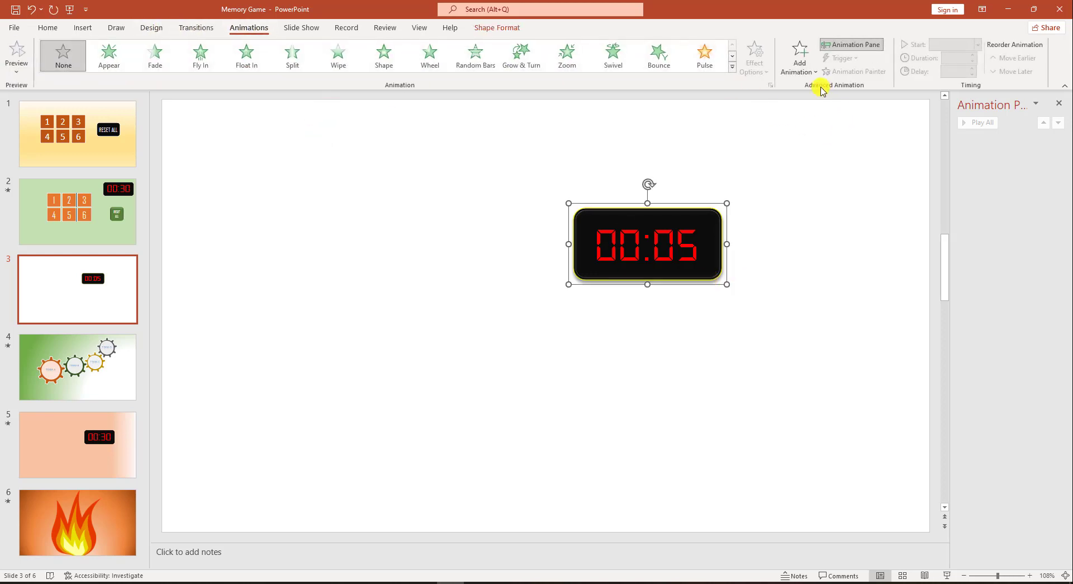
left_click(803, 66)
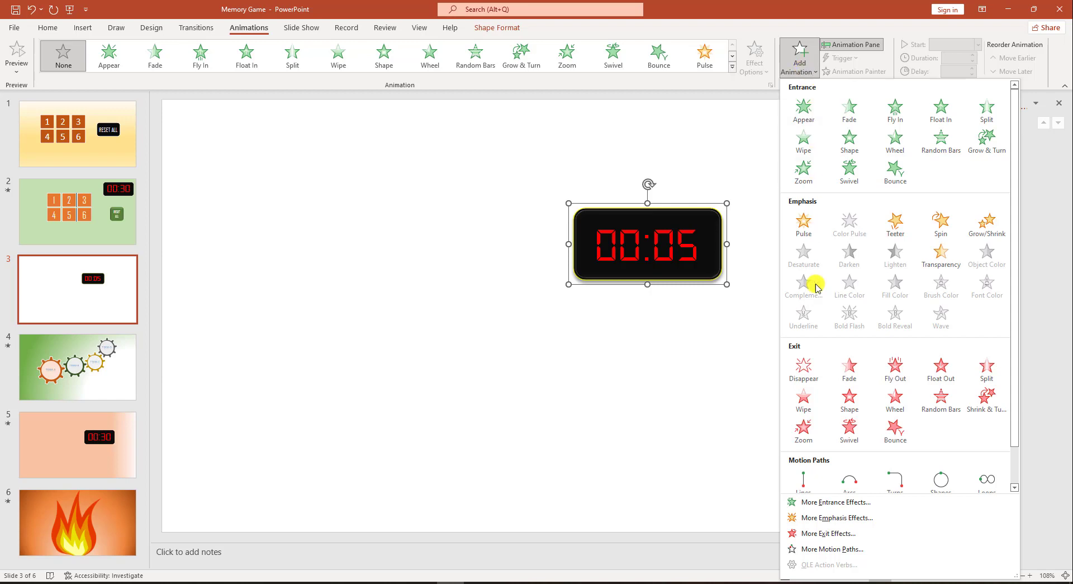
left_click(804, 369)
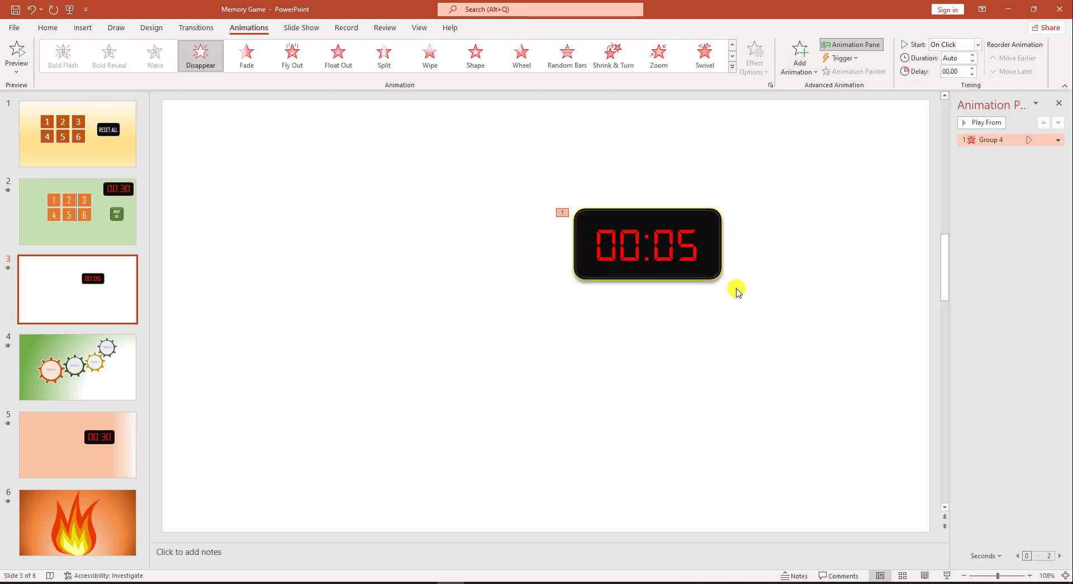
left_click(973, 57)
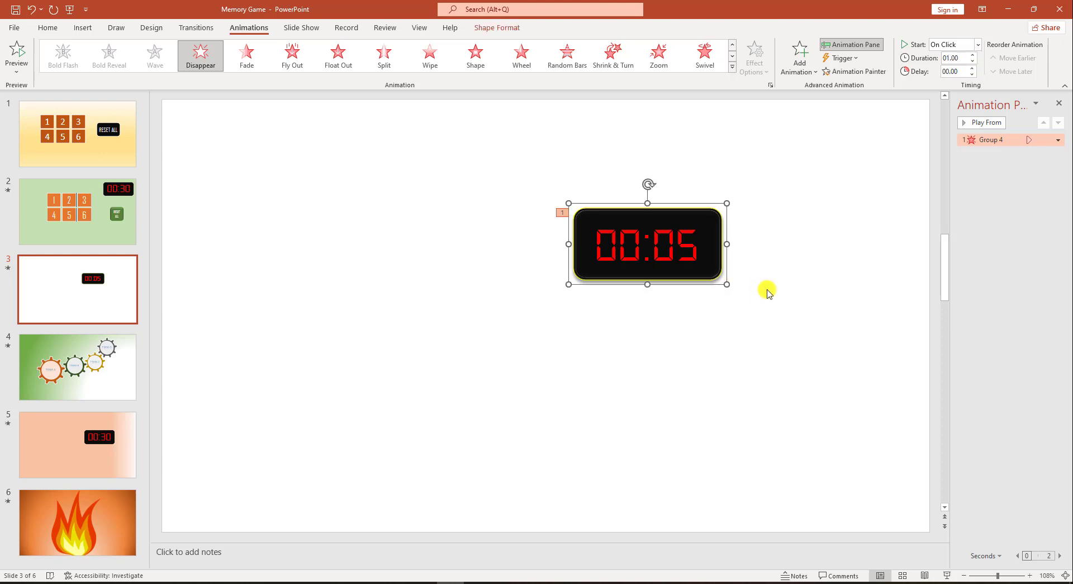
Step: Copy the 00:05 timer group to its left, set the copy's animation to start After Previous, and change its text to 00:04
left_click_drag(714, 282, 421, 286)
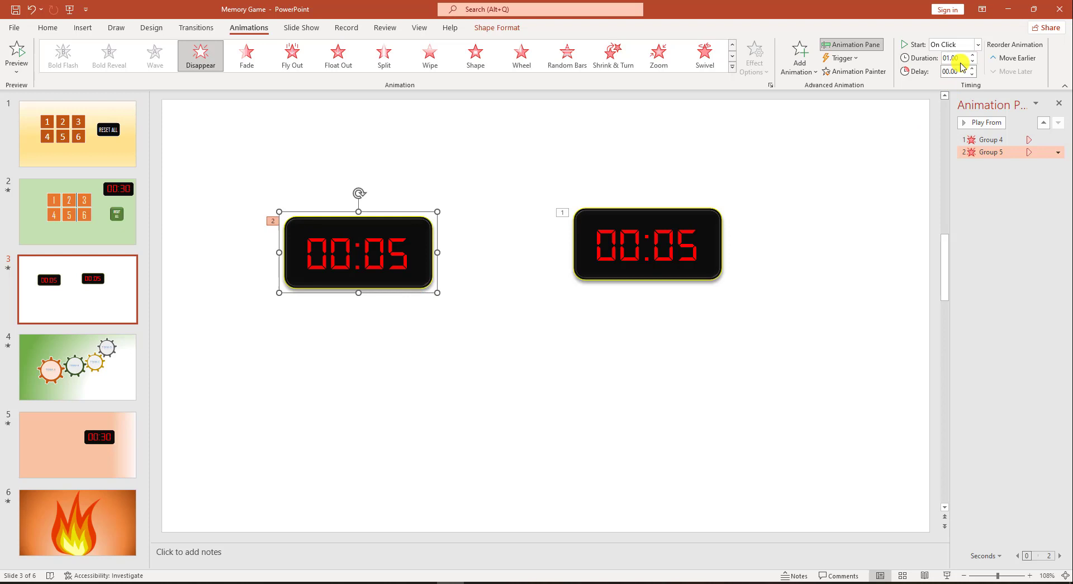
left_click(980, 44)
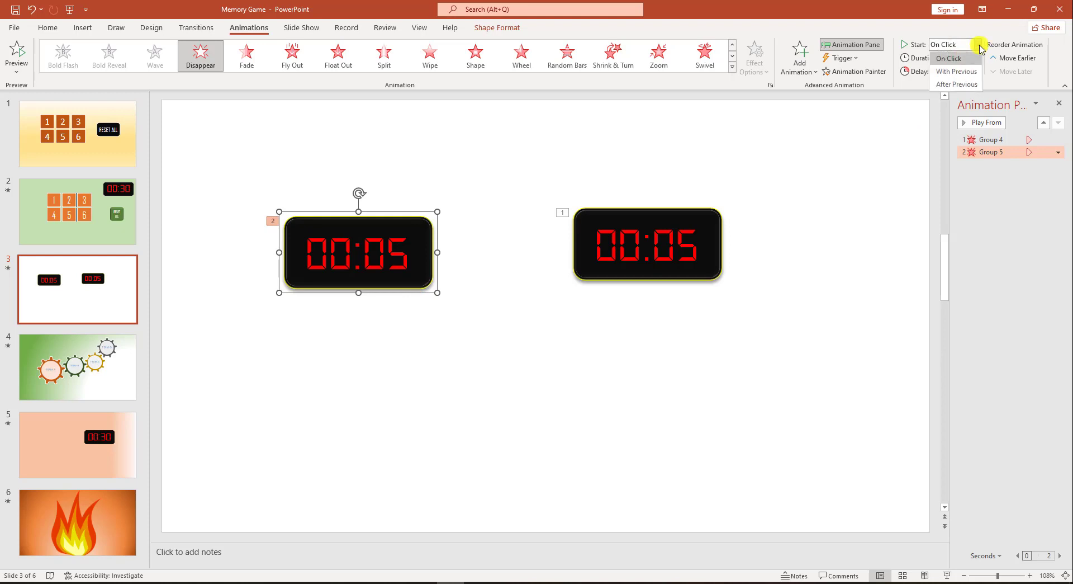
left_click(957, 84)
left_click_drag(406, 258, 396, 259)
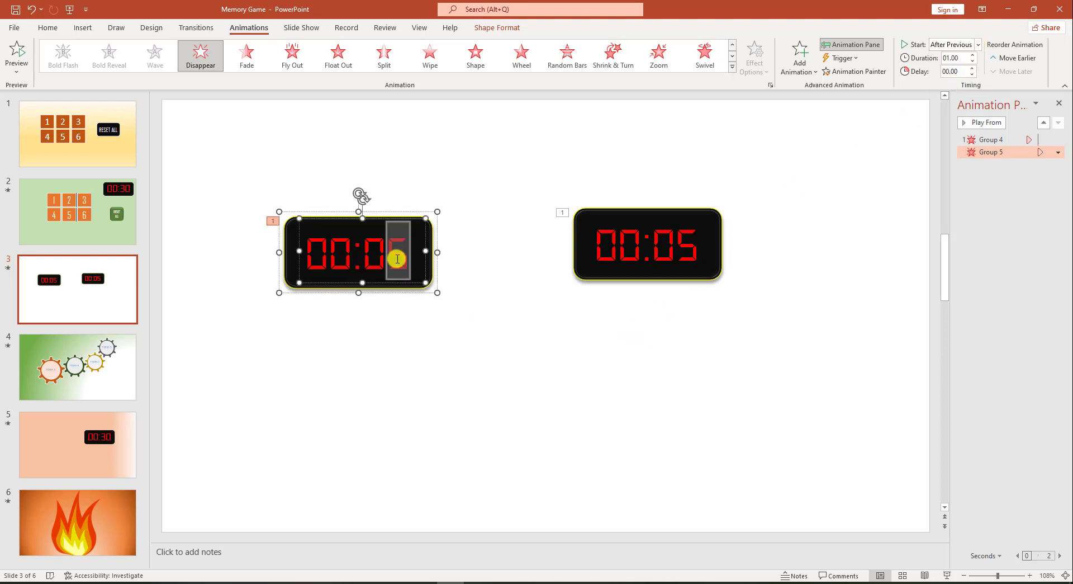
type("4")
left_click(444, 299)
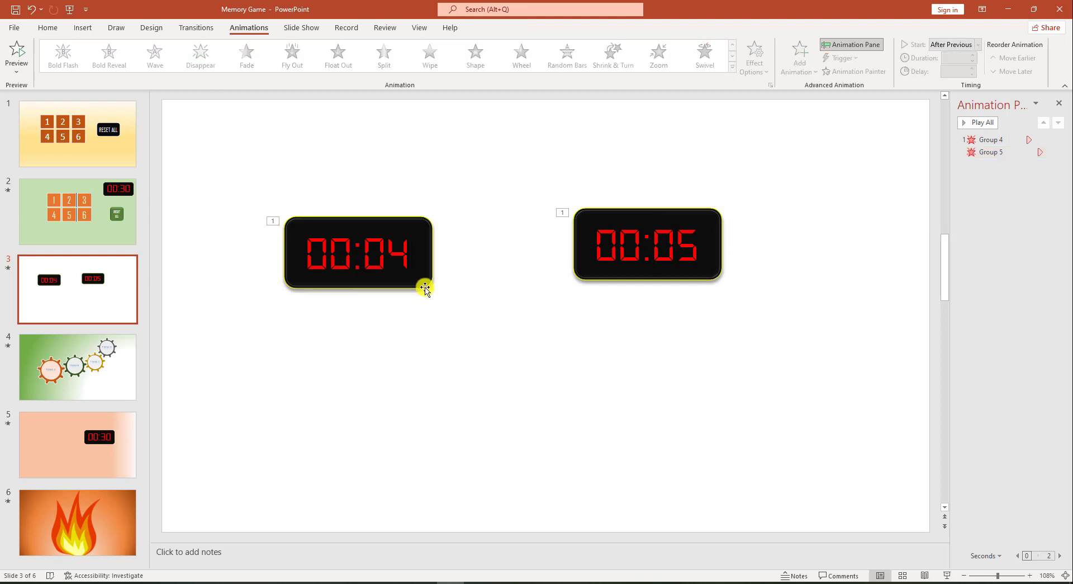
Step: Duplicate the 00:04 timer below the original, change the copy to 00:03, and keep its animation start at After Previous
left_click(423, 284)
key("ctrl+d")
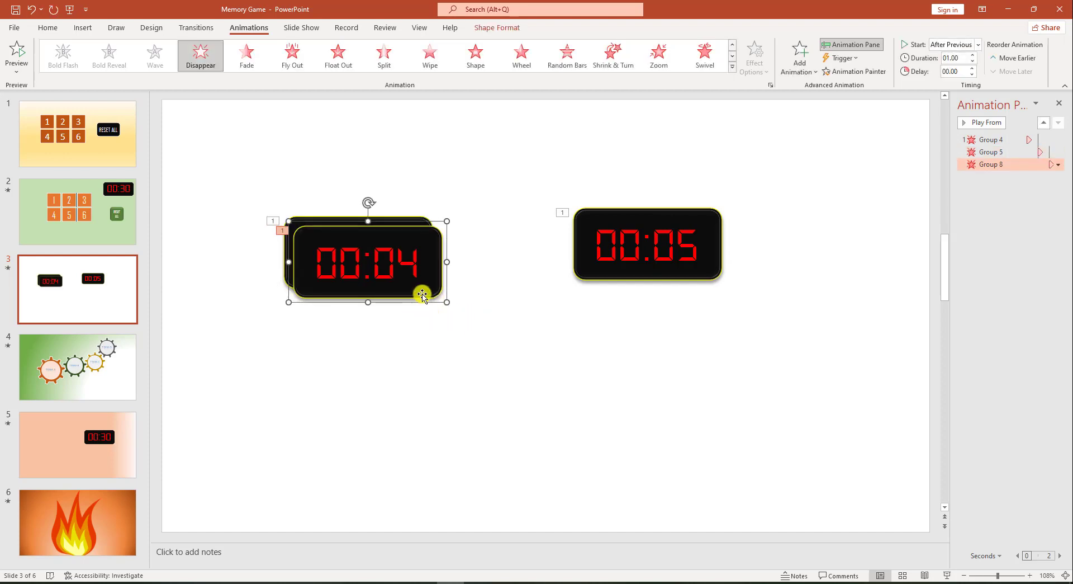
left_click_drag(422, 295, 455, 361)
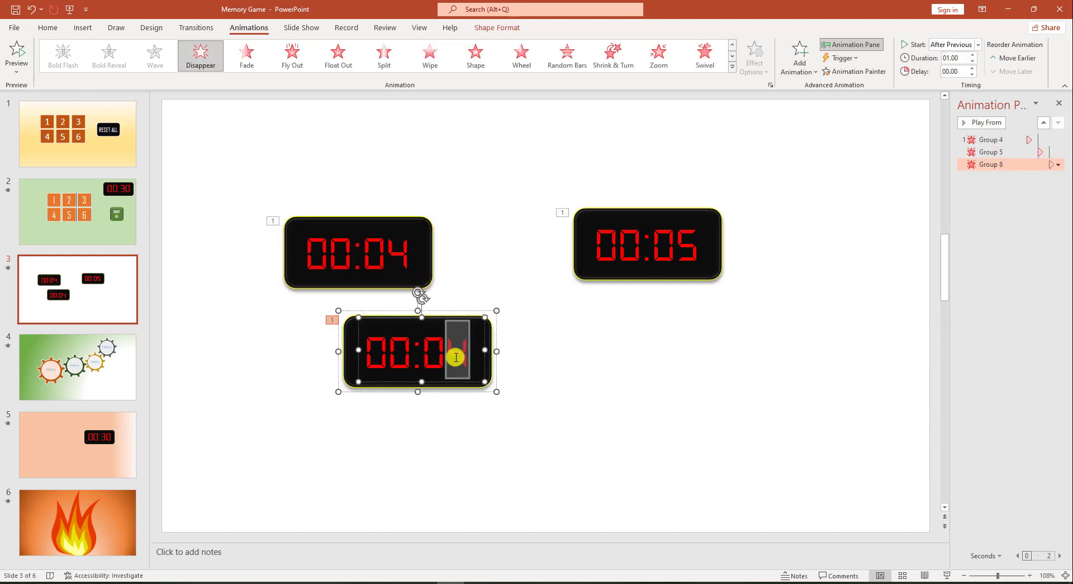
type("3")
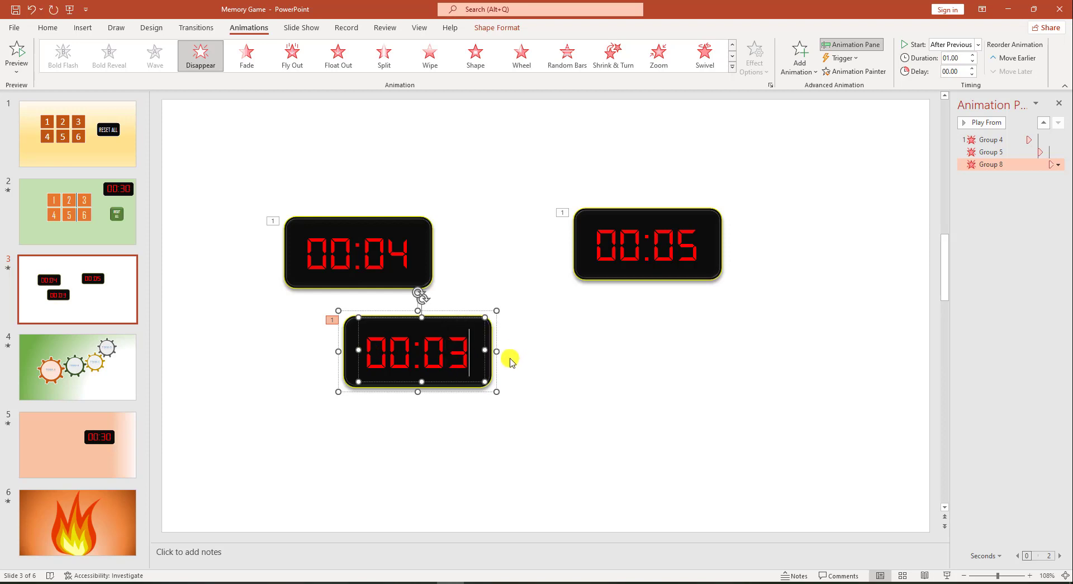
key("Escape")
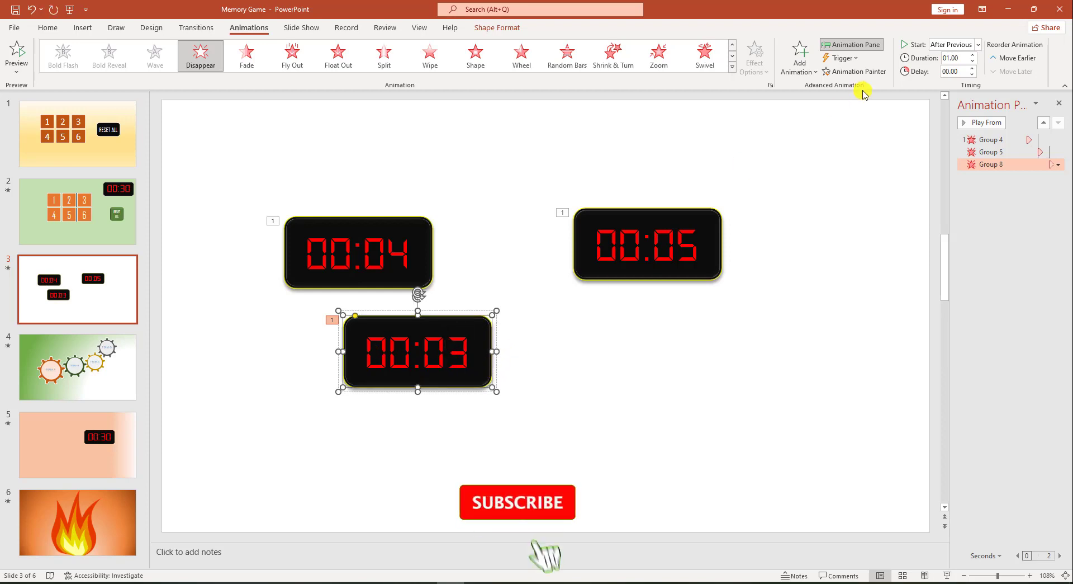
left_click(979, 45)
left_click(950, 84)
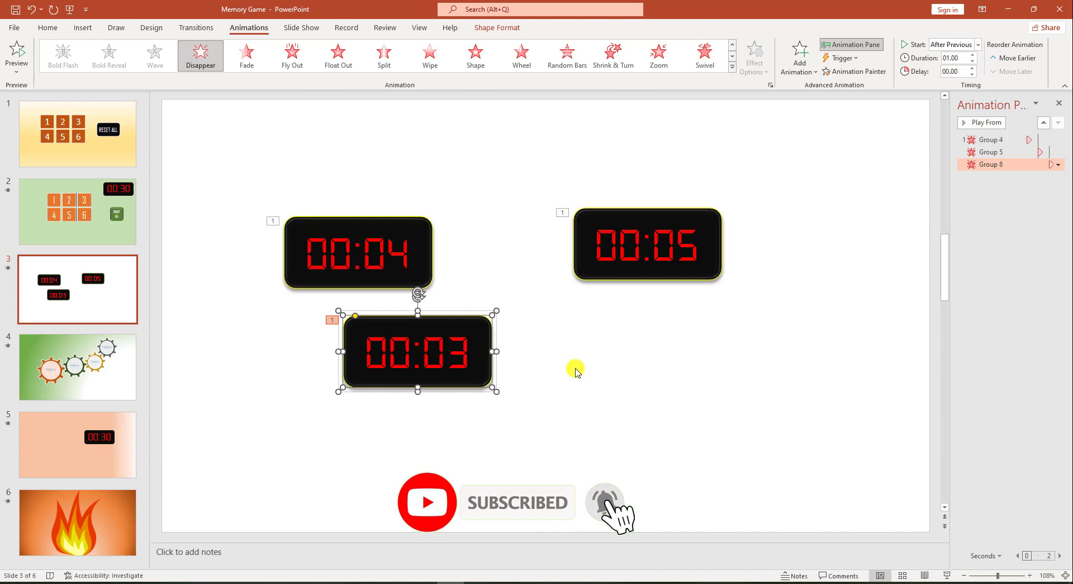
Step: Copy the 00:03 timer group to its lower right and change the copy's text to 00:02
left_click(500, 367)
left_click(492, 357)
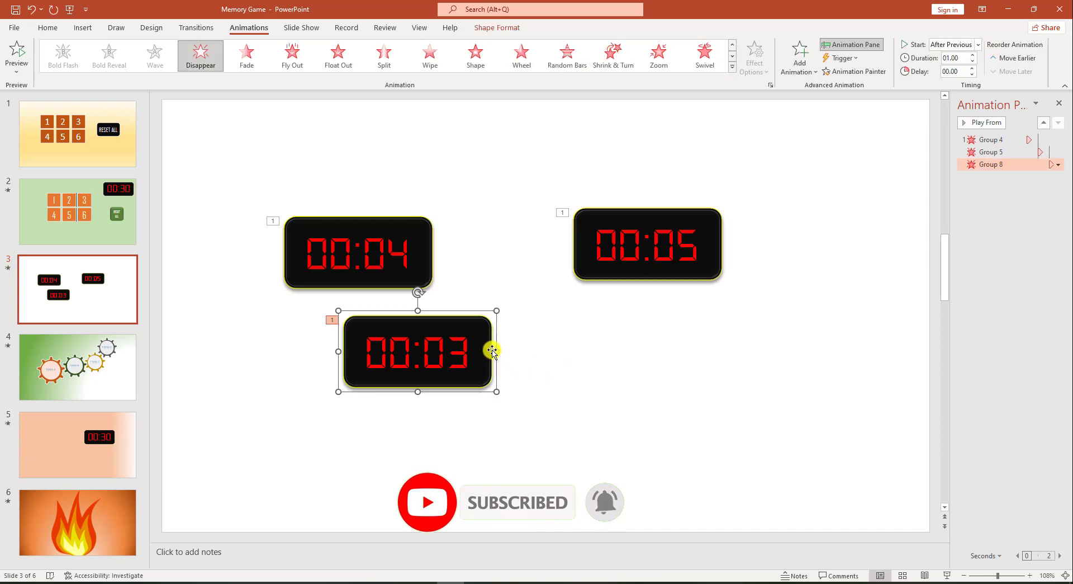
left_click_drag(492, 350, 660, 389, "ctrl")
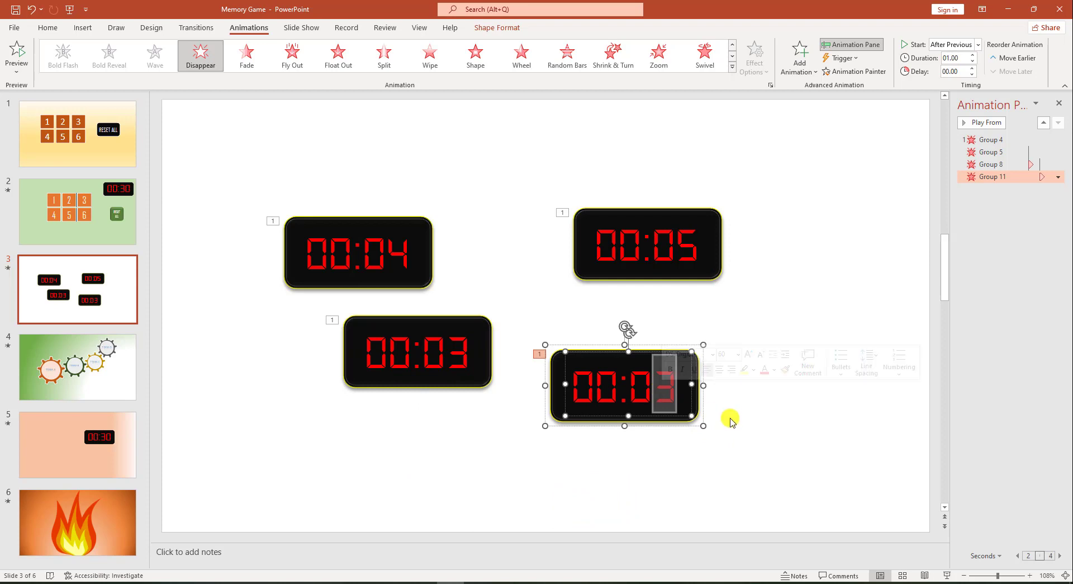
type("2")
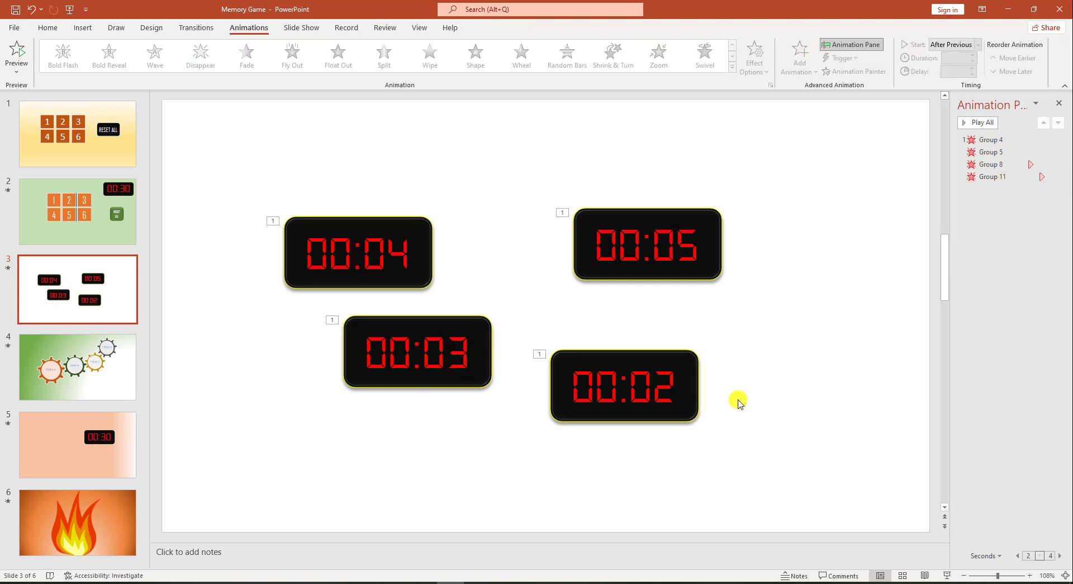
Step: Copy the 00:02 timer group to its right and change the copy's text to 00:01
left_click(697, 391)
left_click_drag(697, 390, 843, 386, "ctrl")
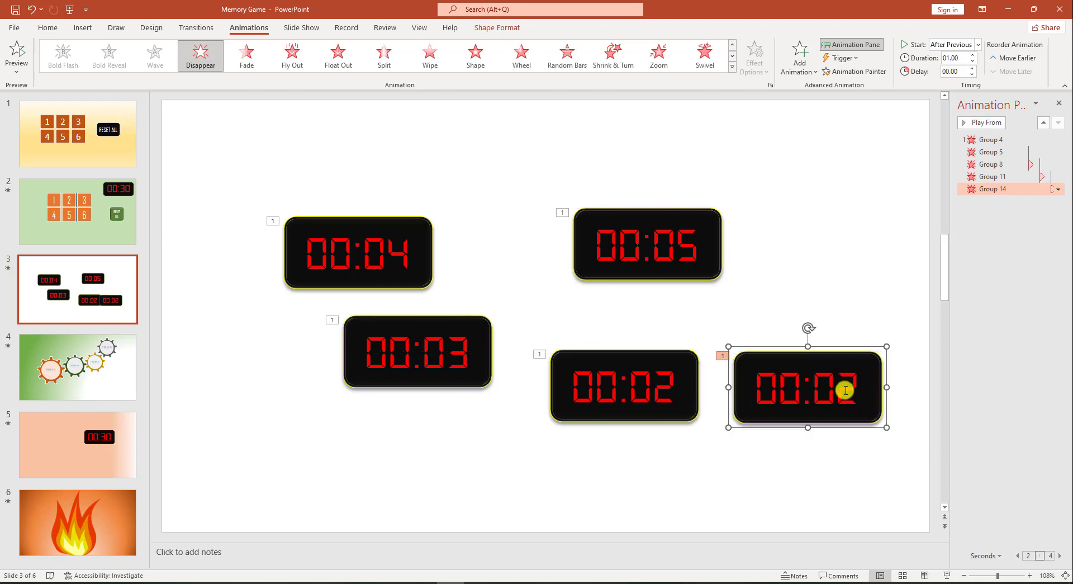
double_click(843, 387)
type("1")
left_click(851, 425)
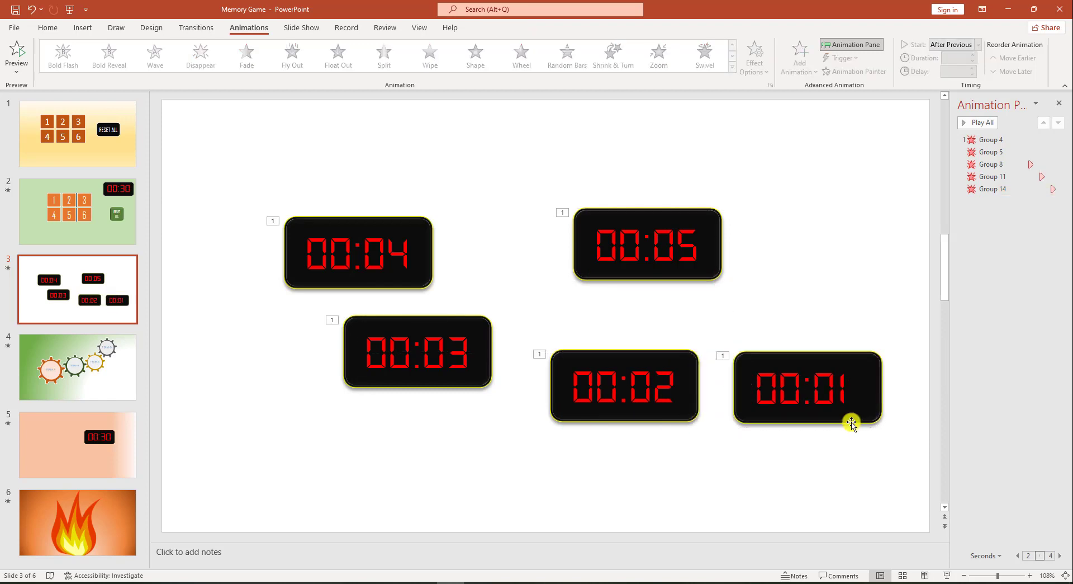
Step: Copy the 00:01 timer group to its lower left and change the copy's text to 00:00
left_click_drag(851, 424, 778, 507, "ctrl")
double_click(777, 469)
type("00:00")
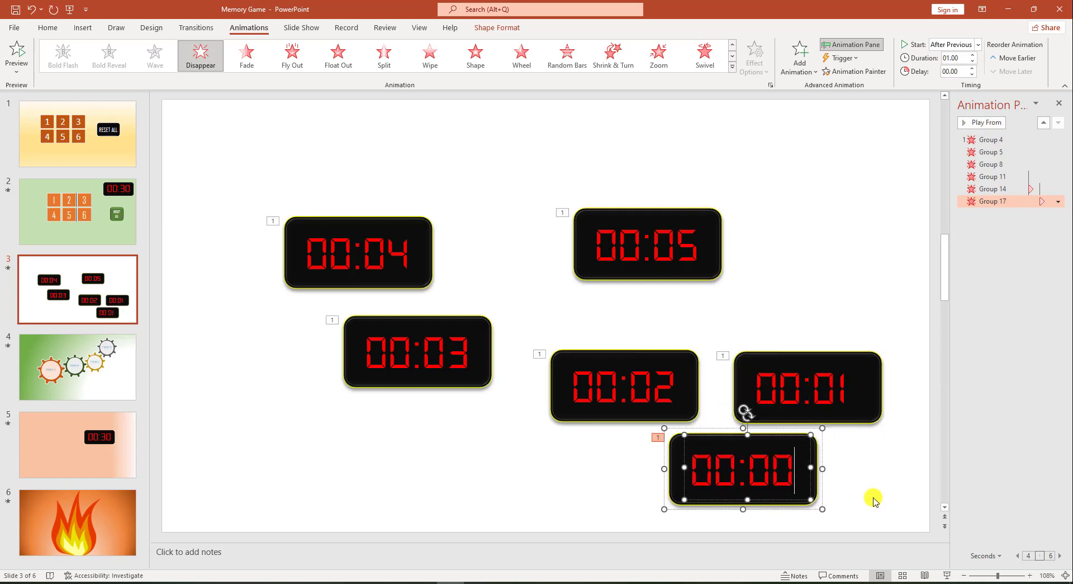
left_click(874, 498)
Step: Move the 00:00 timer to the slide's upper right, bring the 00:01 timer to the front, and stack it on 00:00
left_click_drag(738, 436, 818, 154)
left_click_drag(833, 356, 860, 262)
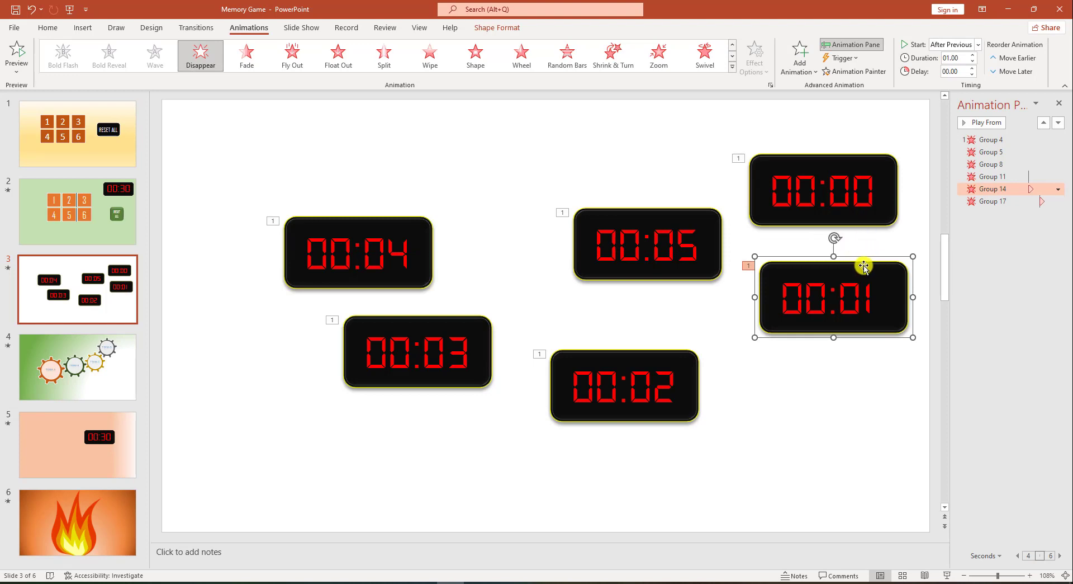
right_click(864, 267)
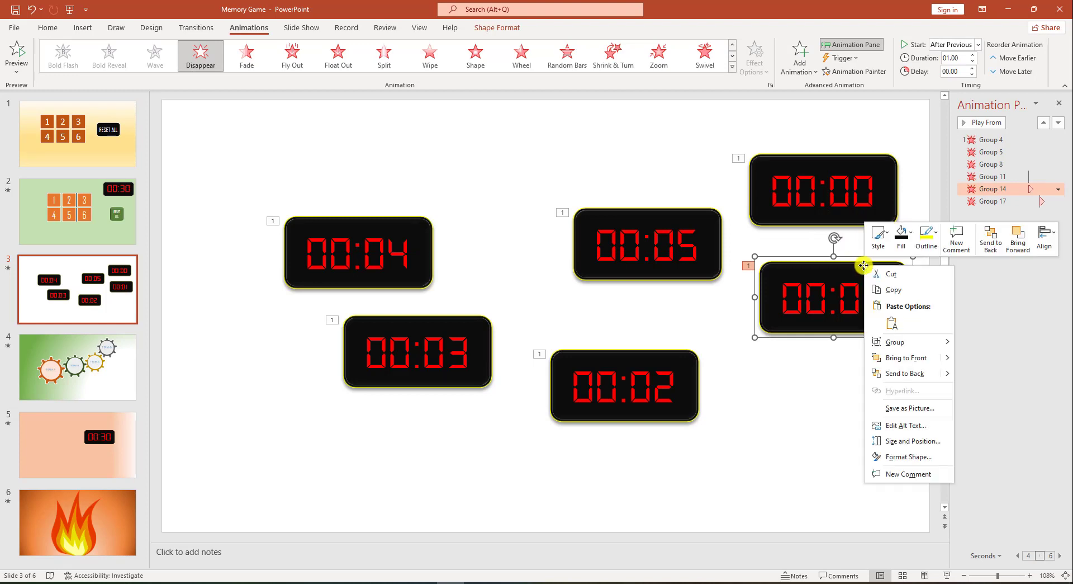
left_click(908, 363)
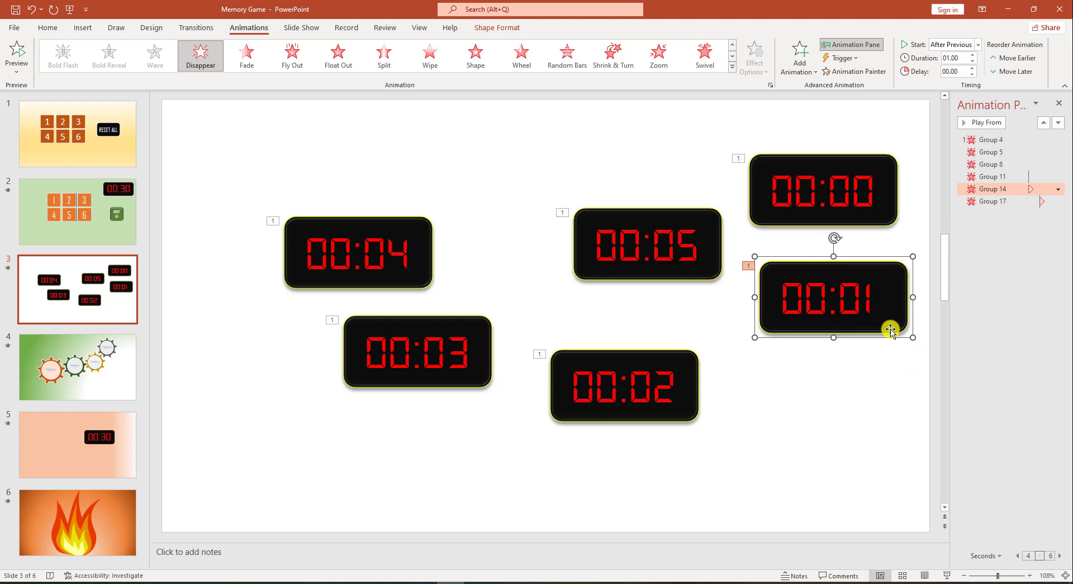
left_click_drag(889, 330, 878, 223)
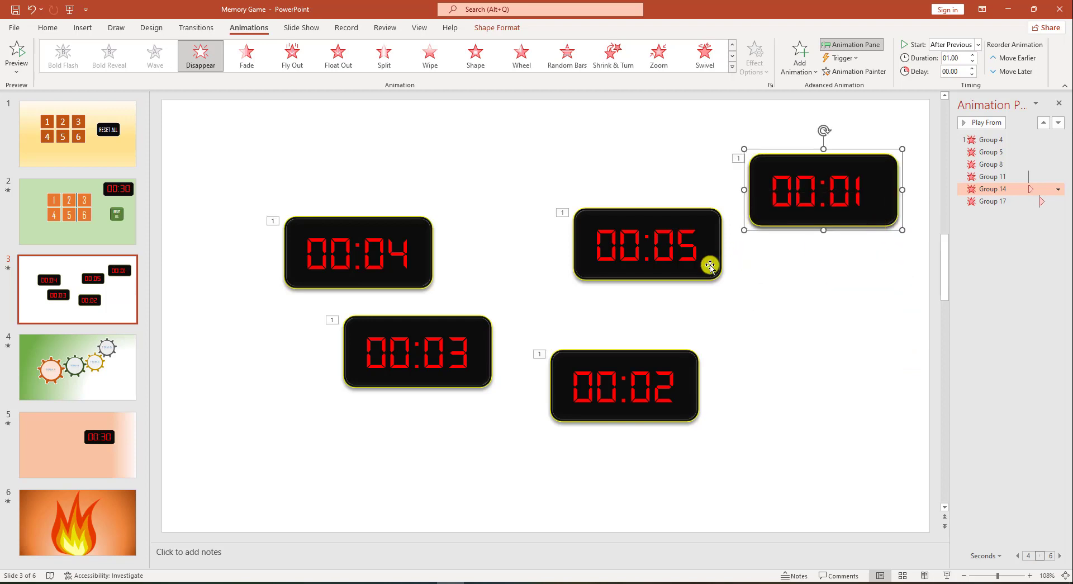
Step: Bring the 00:02 timer to the front and stack it on the 00:01 timer
left_click(681, 357)
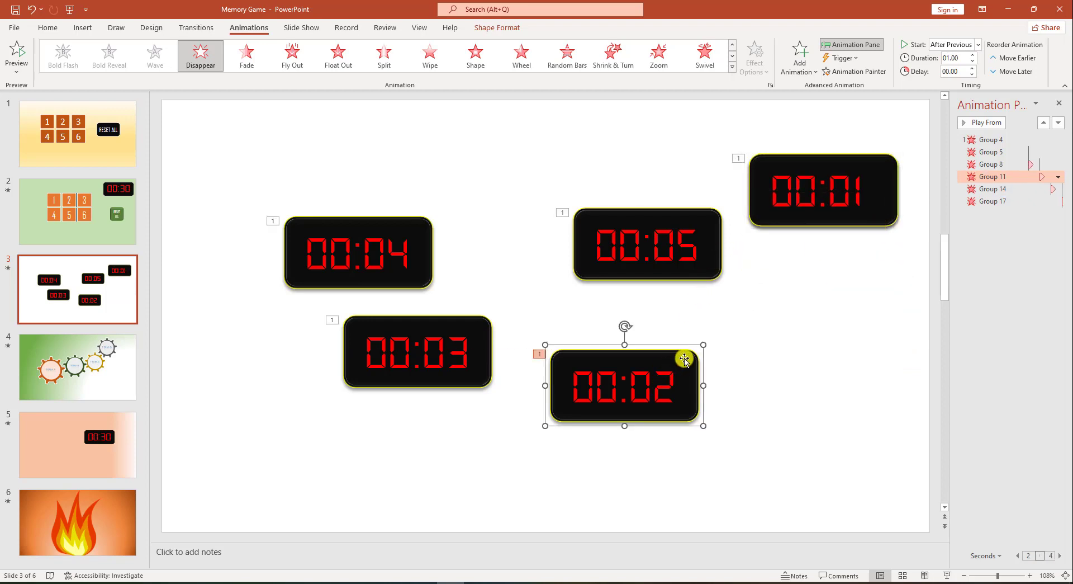
right_click(684, 359)
left_click(724, 446)
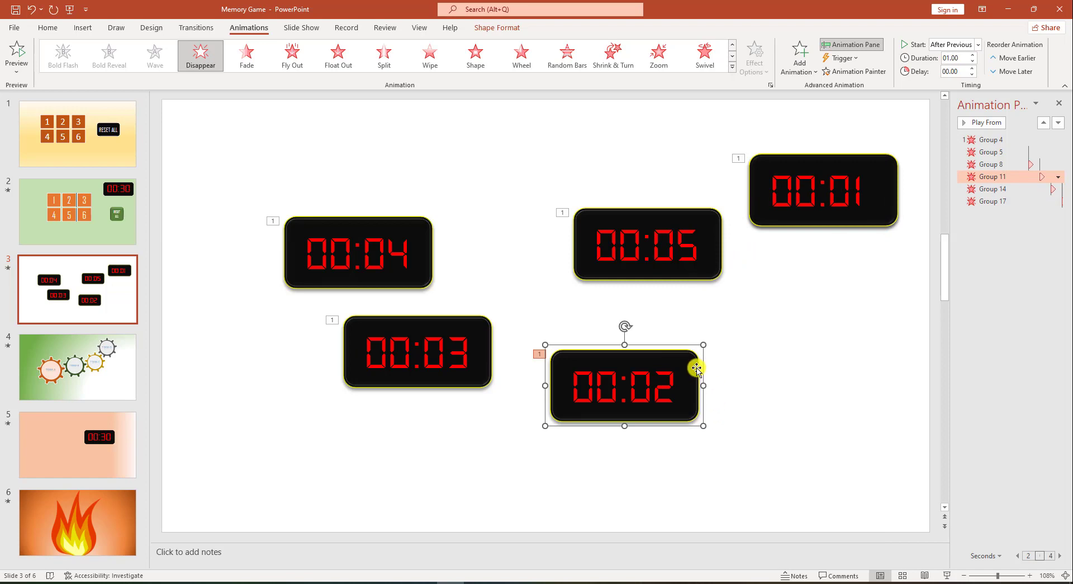
left_click_drag(697, 369, 900, 175)
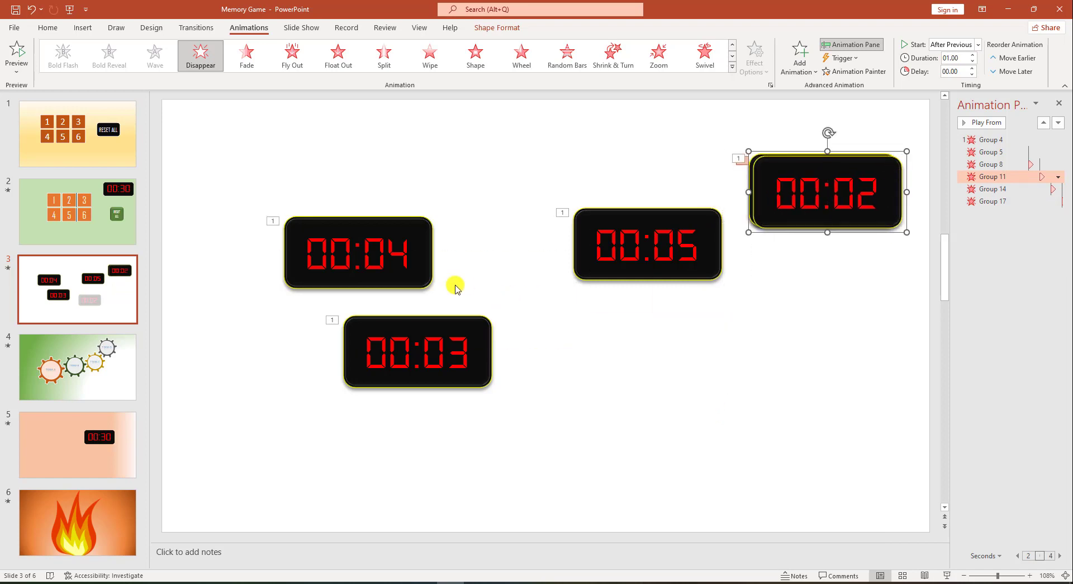
Step: Bring the 00:03 timer to the front and stack it on the 00:02 timer
left_click_drag(491, 330, 878, 307)
right_click(878, 307)
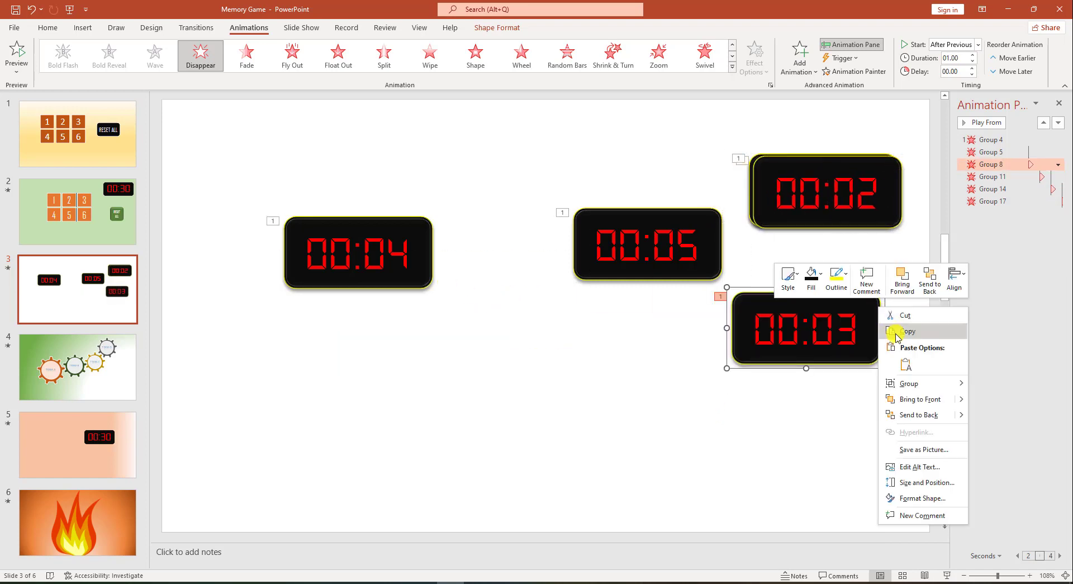
left_click(914, 401)
left_click_drag(876, 326, 893, 194)
Step: Bring the 00:05 timer to the front and move it slightly down and right, clear of the stack
left_click(705, 283)
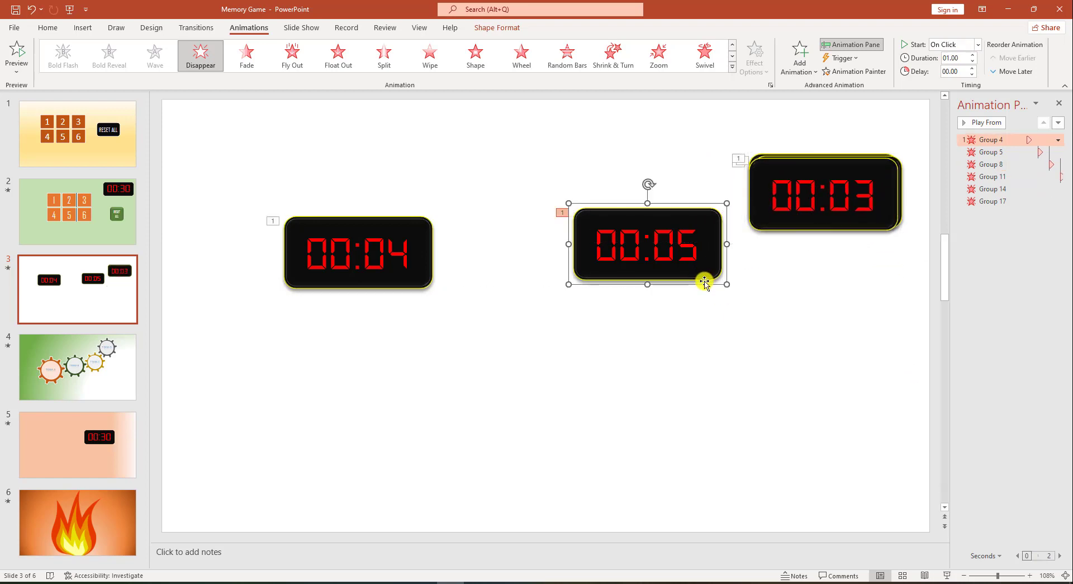
right_click(703, 281)
left_click(745, 371)
left_click_drag(715, 277, 771, 334)
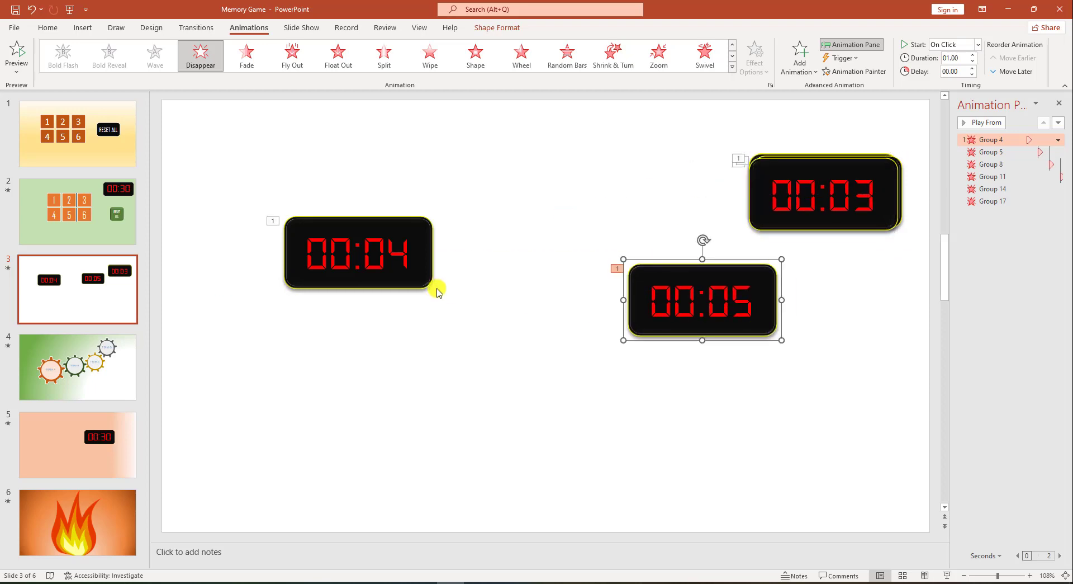
Step: Bring the 00:04 timer to the front and stack it on the 00:03 timer
left_click(432, 278)
right_click(432, 276)
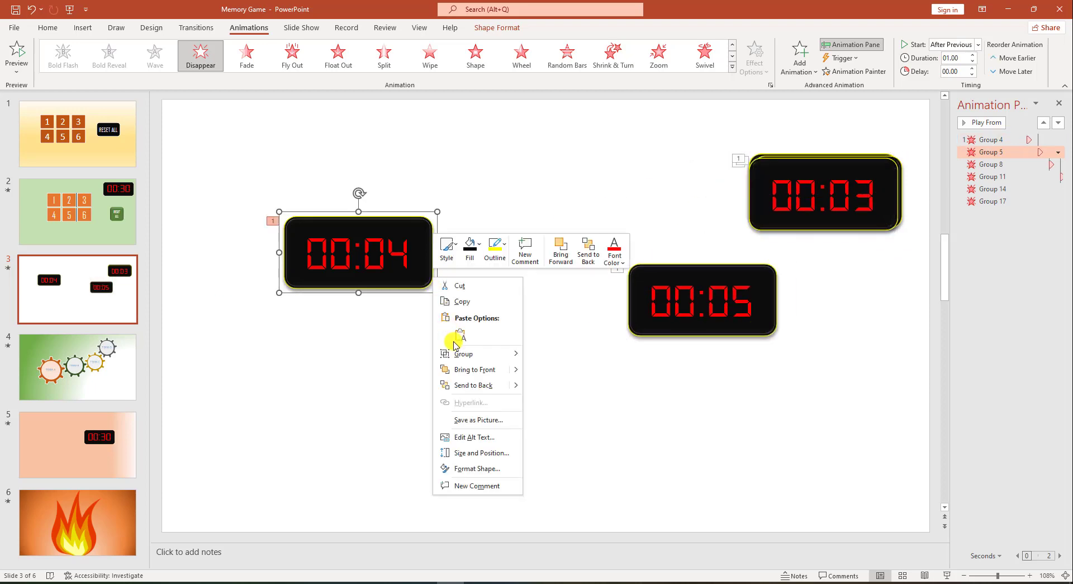
left_click(464, 369)
left_click_drag(428, 272, 895, 213)
Step: Bring the 00:05 timer to the front and stack it on top of the 00:04 timer
left_click_drag(777, 290, 828, 300)
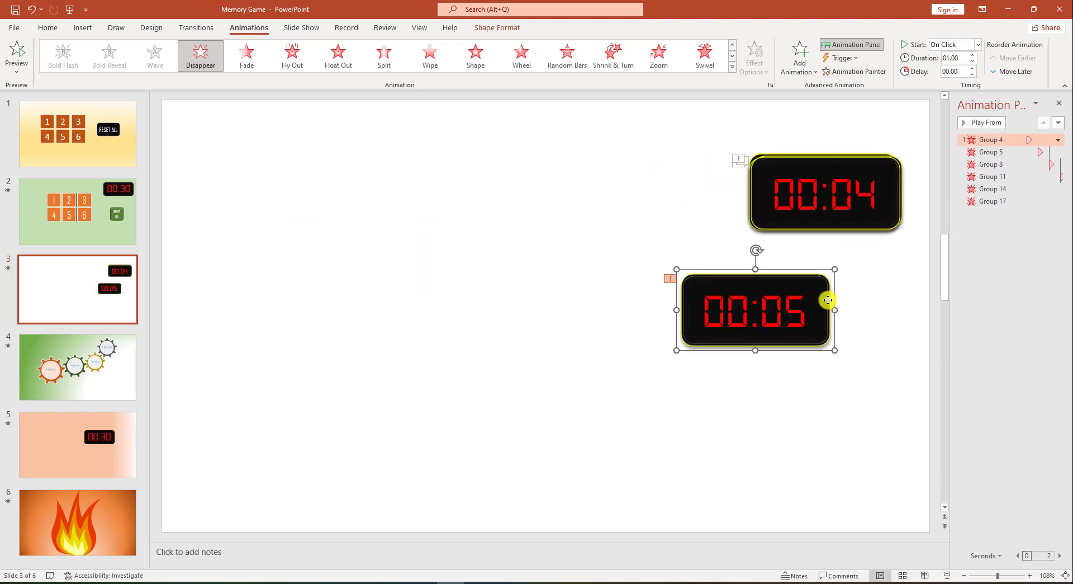
right_click(827, 300)
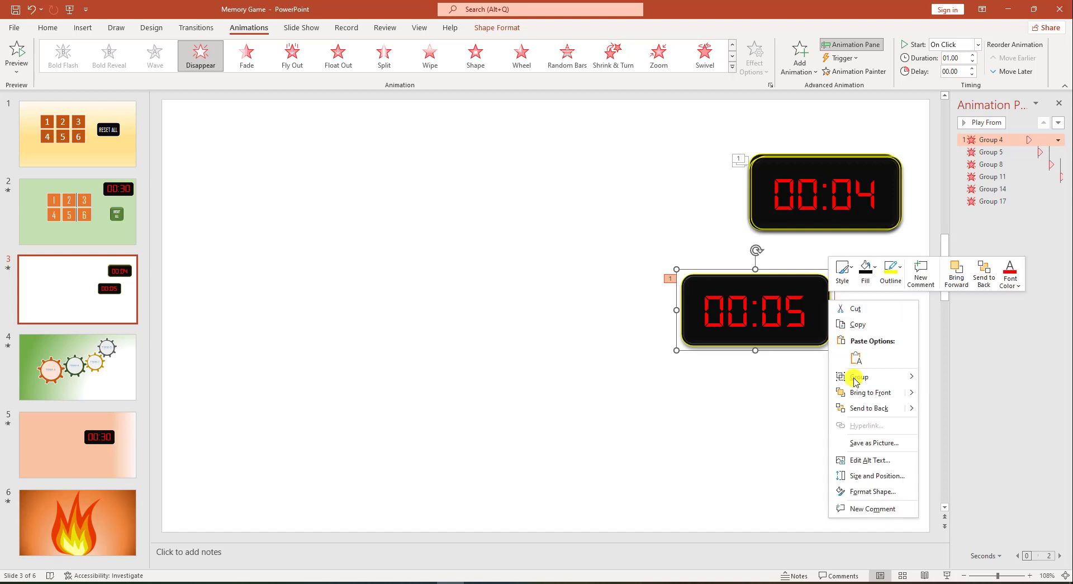
left_click(863, 392)
left_click_drag(834, 318, 898, 196)
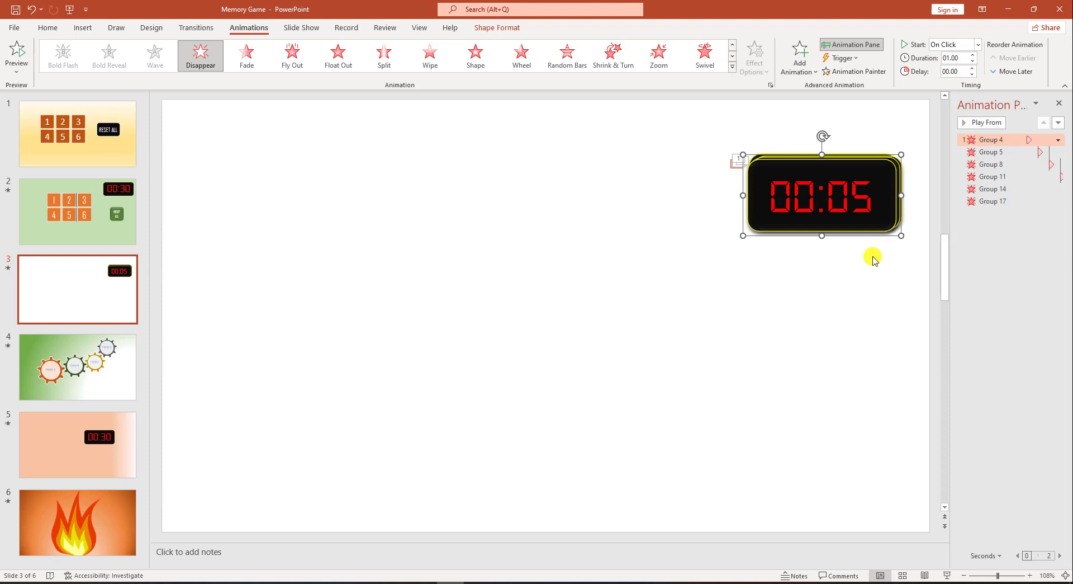
Step: Align all the stacked timers to the left and middle of each other, and test the countdown in the slide show
key("ctrl+a")
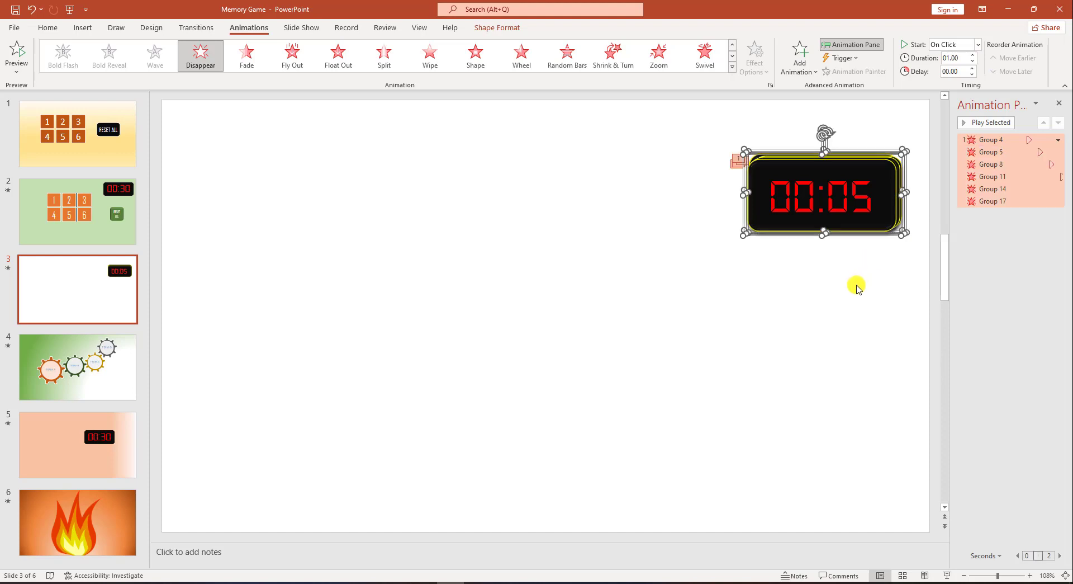
left_click(492, 28)
left_click(781, 58)
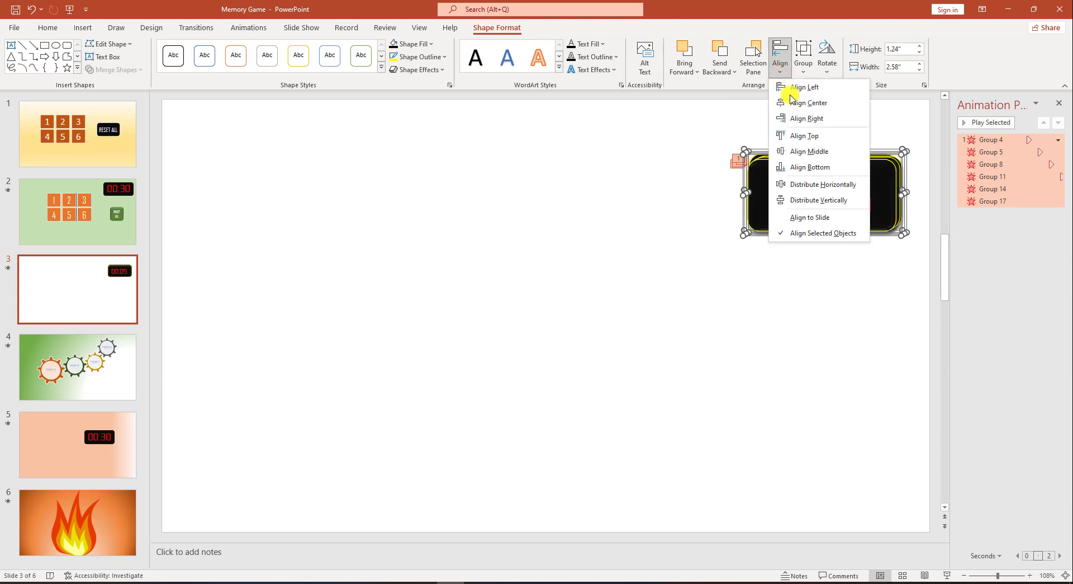
left_click(789, 88)
left_click(782, 68)
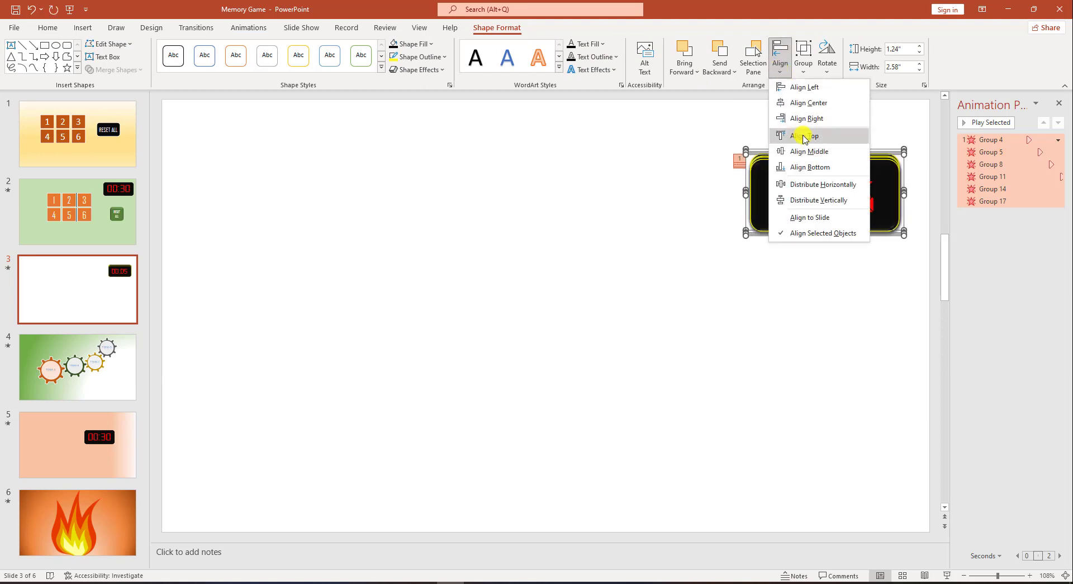
left_click(805, 152)
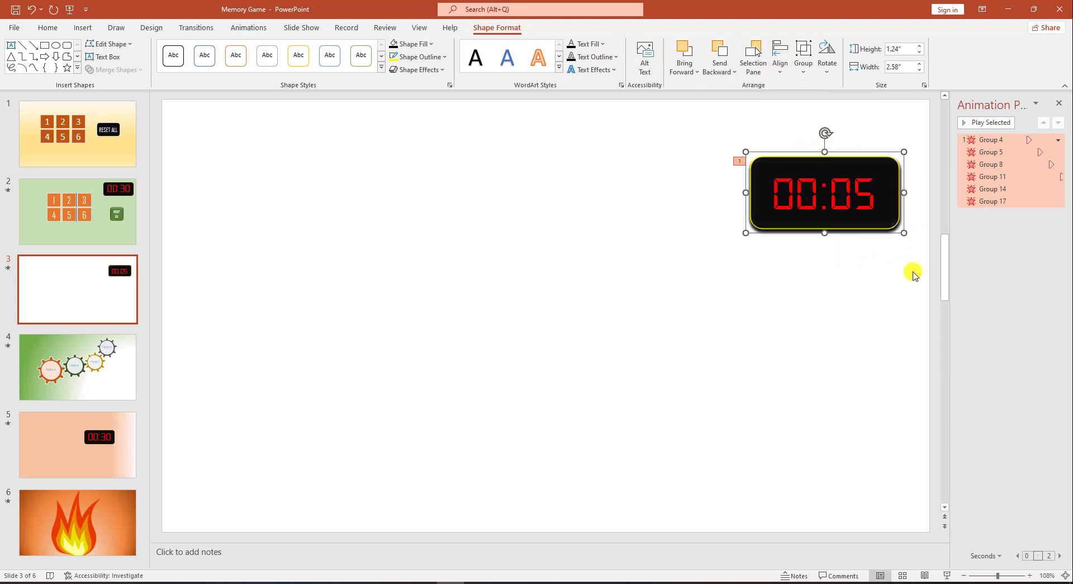
left_click(947, 575)
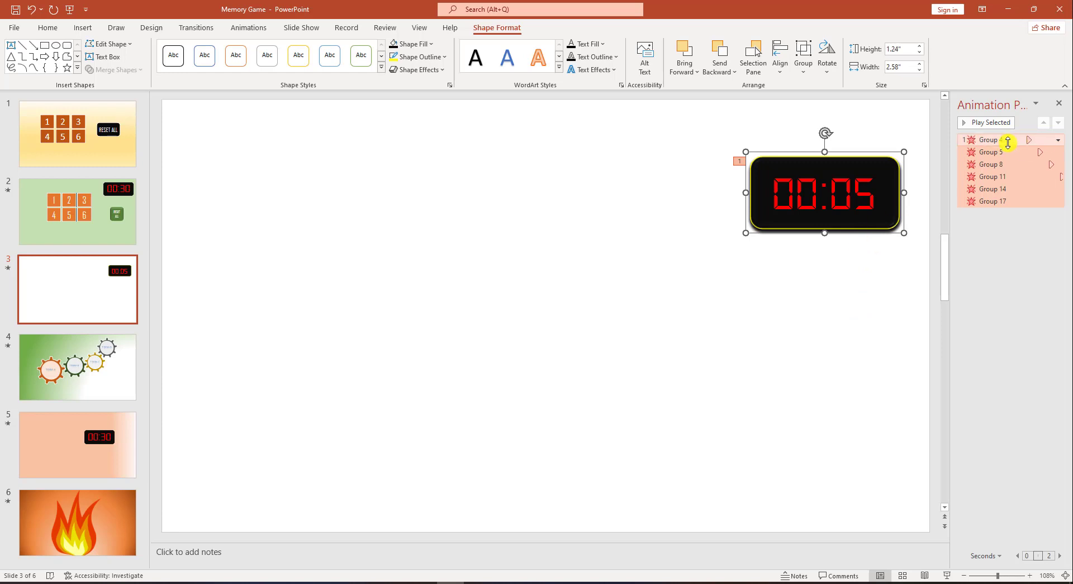
key("Escape")
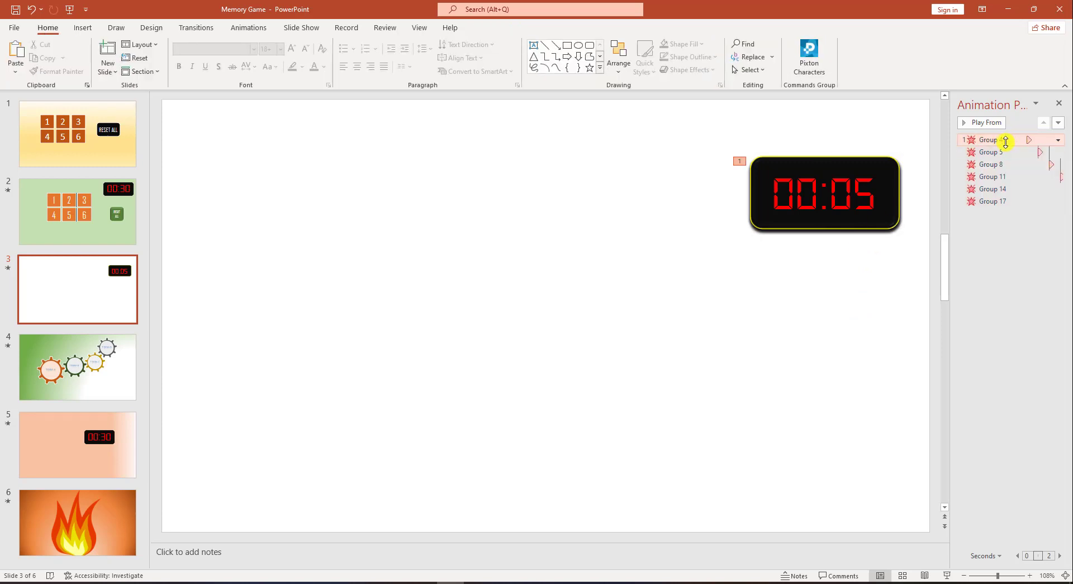
Step: Set the 00:00 timer's Disappear animation to start On Click and test the countdown in the slide show
left_click(1005, 202)
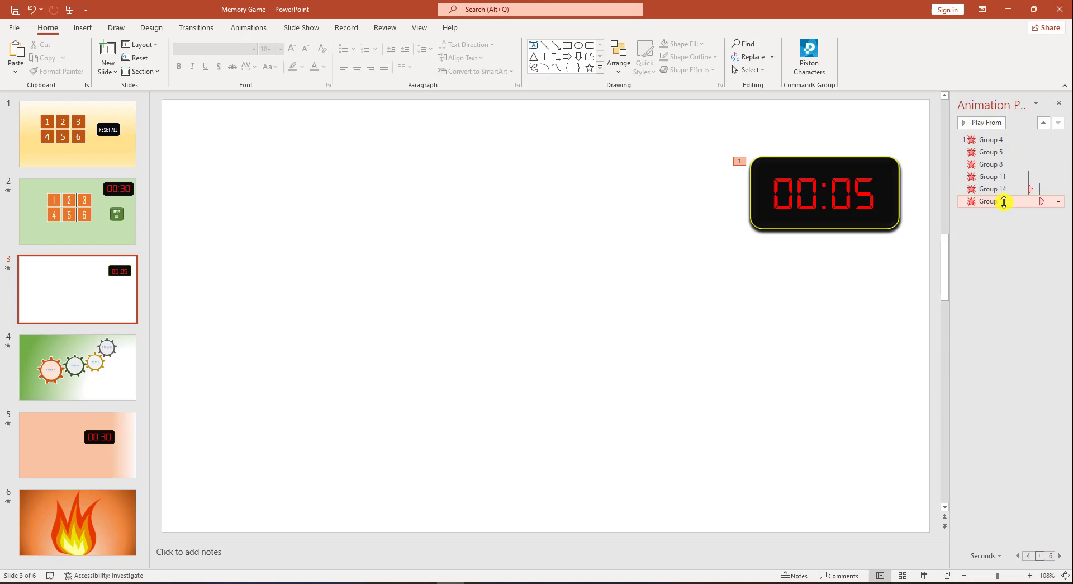
left_click(258, 30)
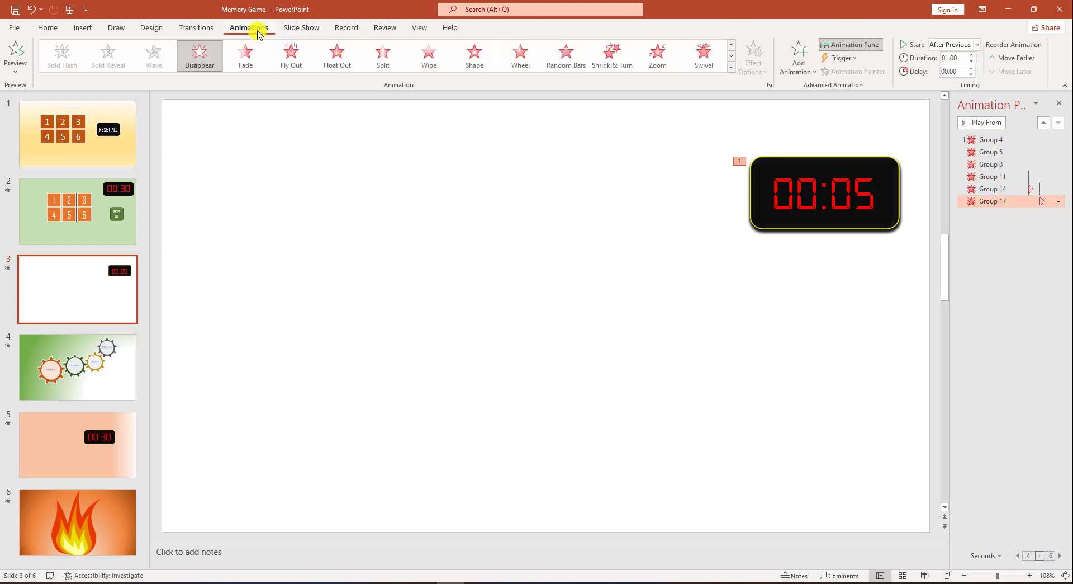
left_click(982, 46)
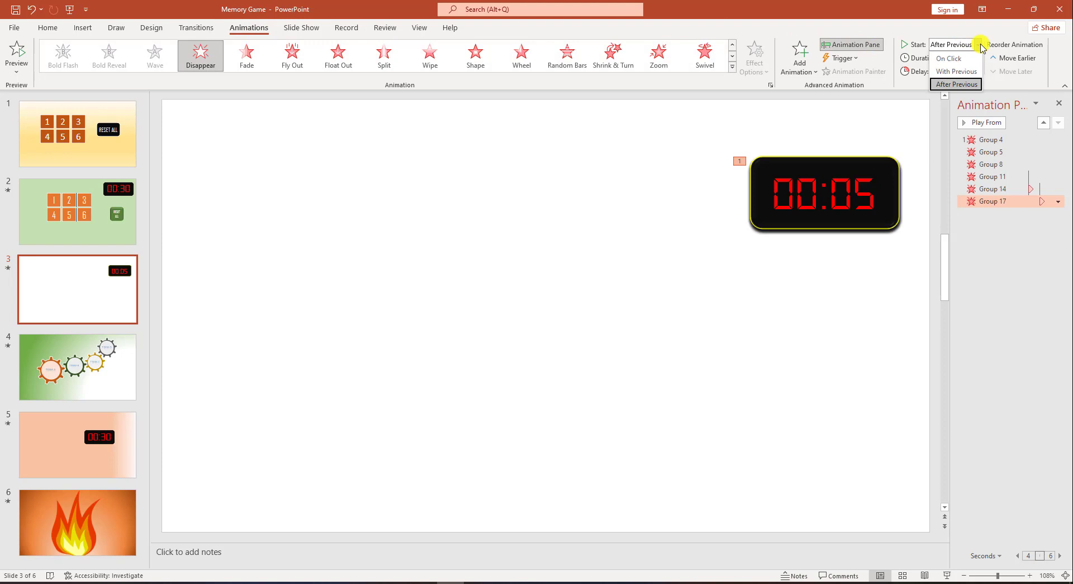
left_click(953, 58)
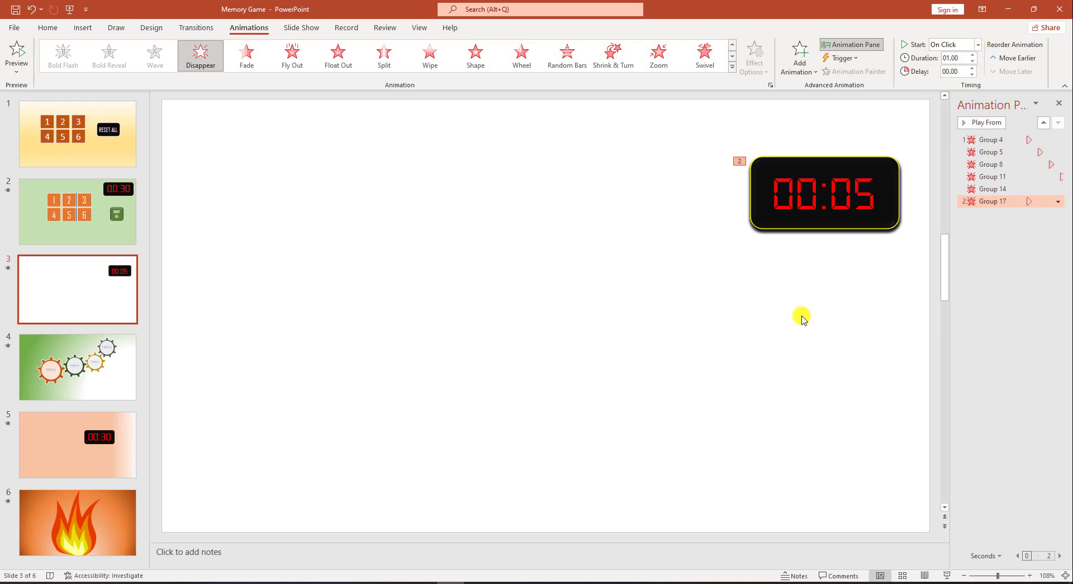
left_click(947, 576)
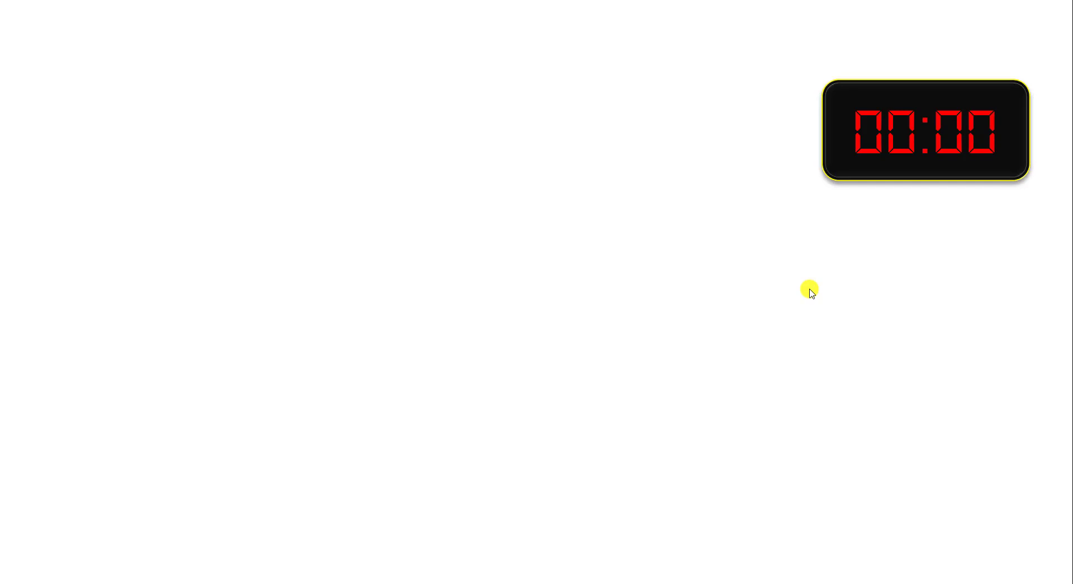
key("Escape")
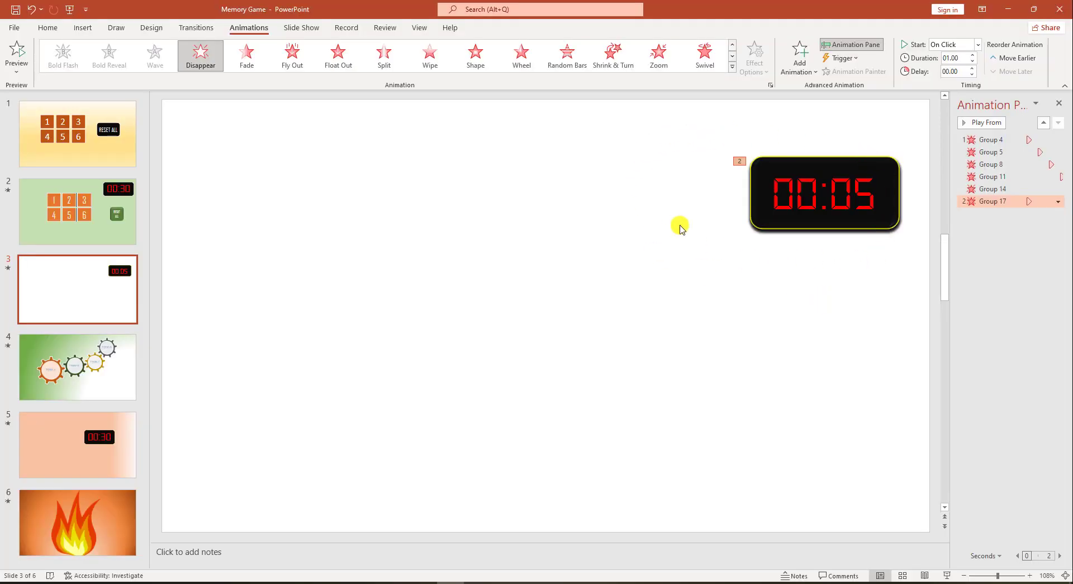
Step: Copy the whole stack of timers and paste it onto slide 1 with the RESET ALL button
left_click(747, 228)
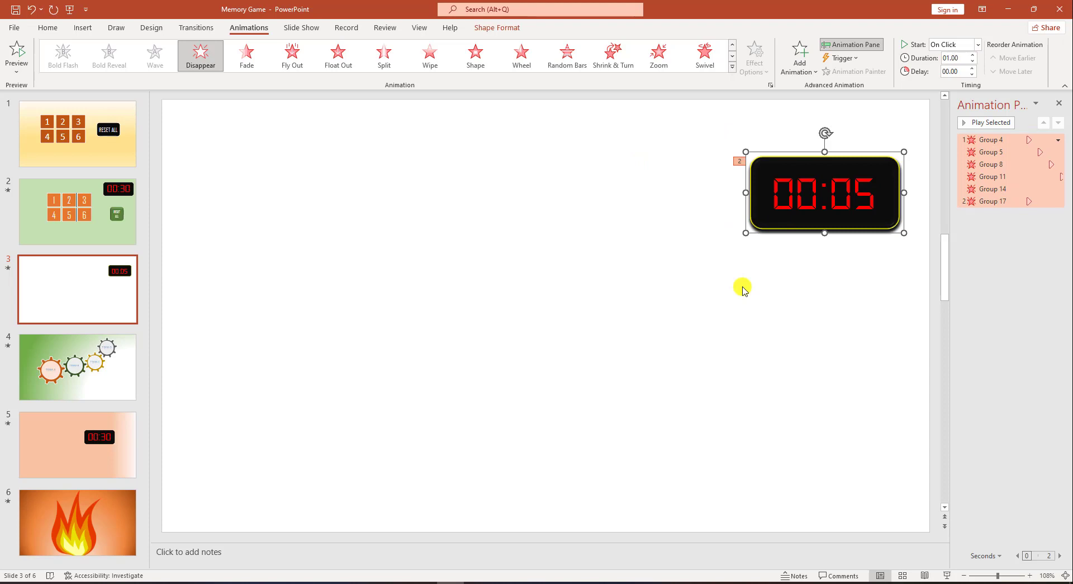
left_click(109, 150)
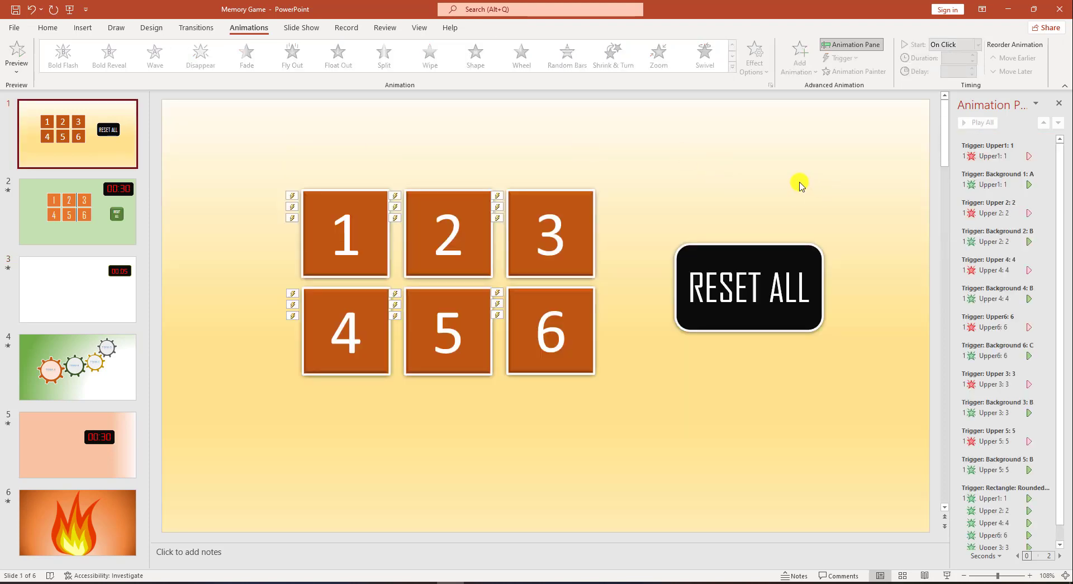
right_click(758, 144)
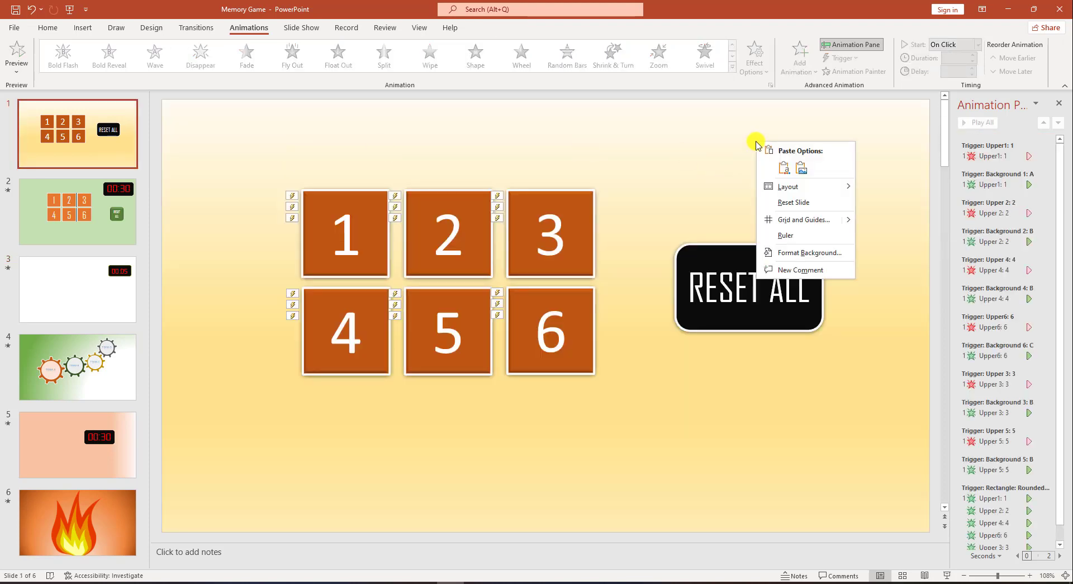
left_click(786, 169)
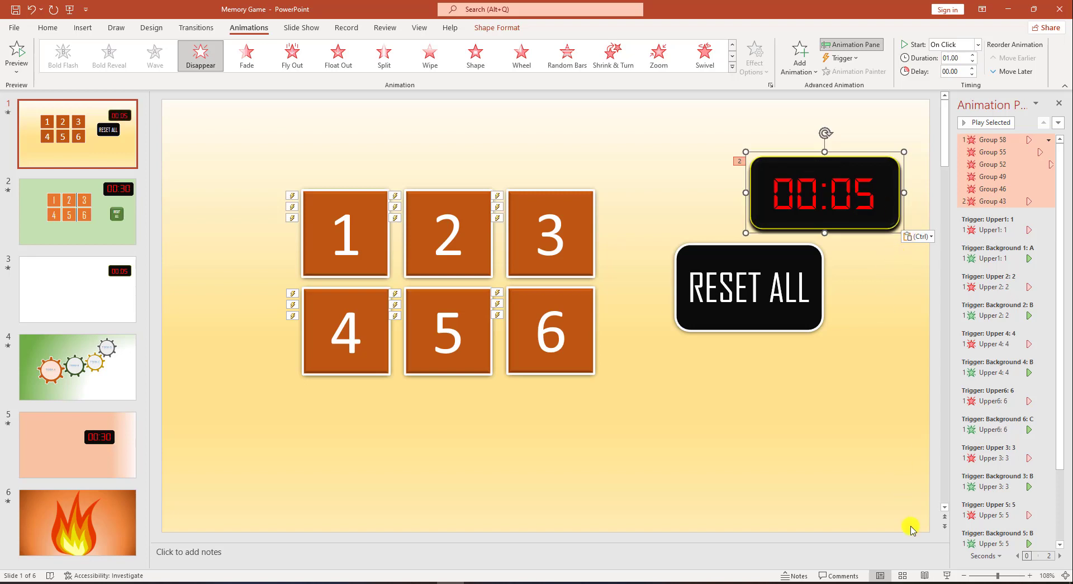
Step: Run slide 1 as a slide show and flip cards 3 and 2 to test the game alongside the countdown
left_click(947, 575)
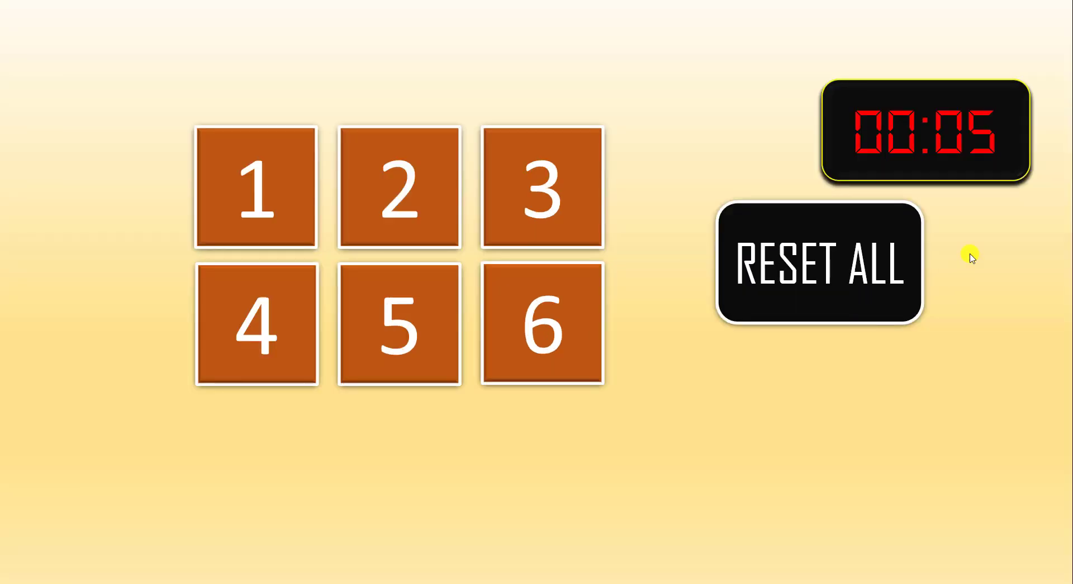
left_click(545, 190)
left_click(409, 190)
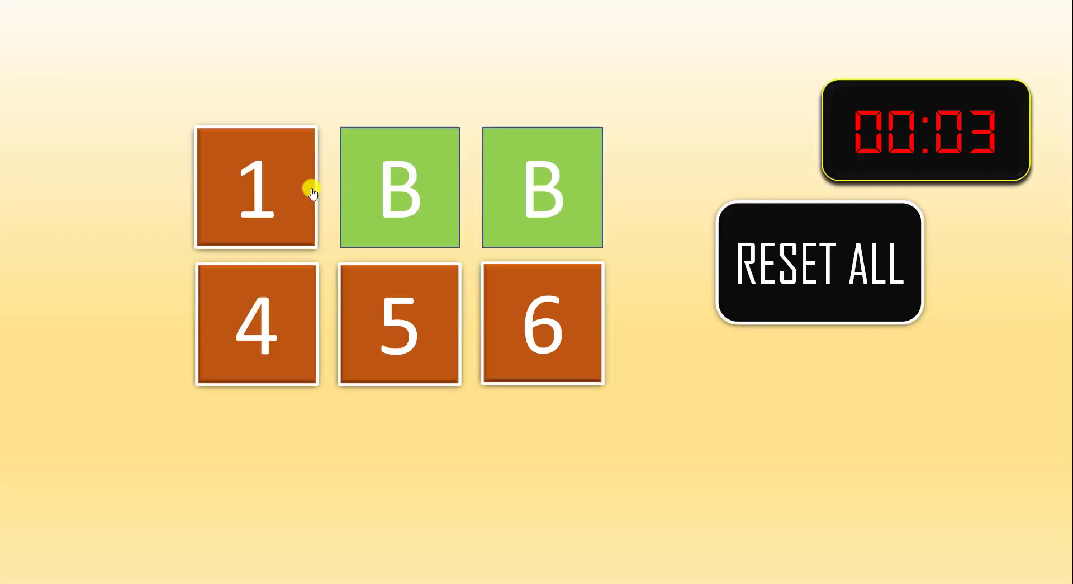